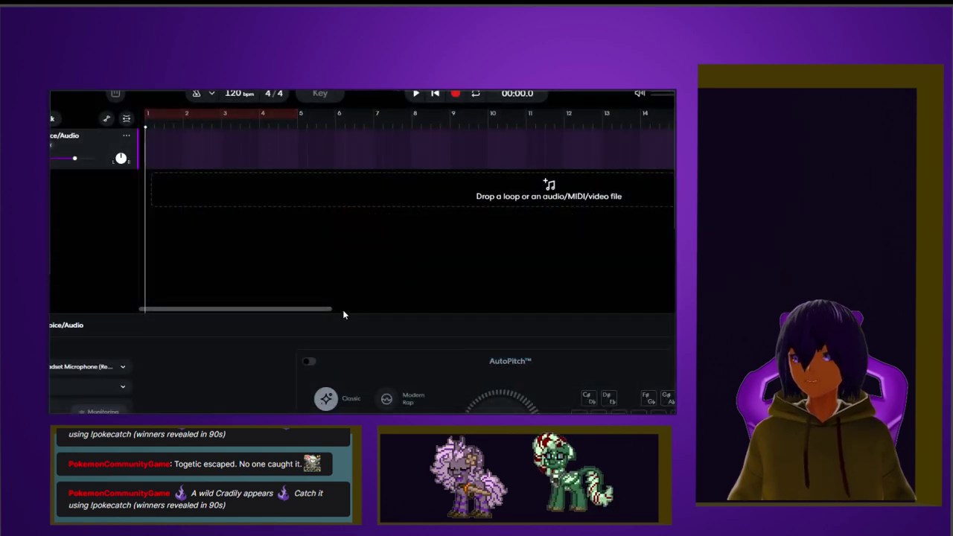
Step: Extend the cycle range to about bar 31 and record about one minute of audio on the Voice/Audio track
left_click_drag(300, 116, 674, 117)
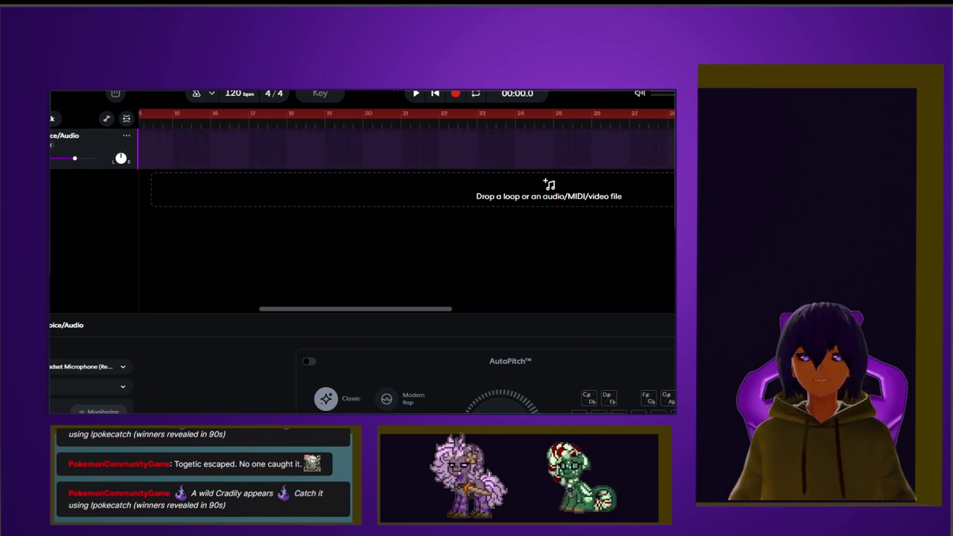
left_click(453, 94)
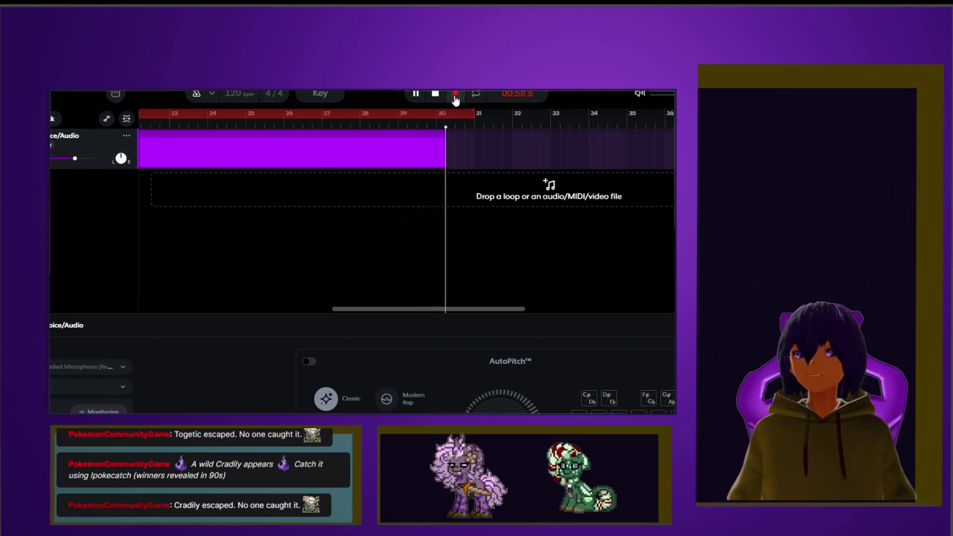
left_click(455, 95)
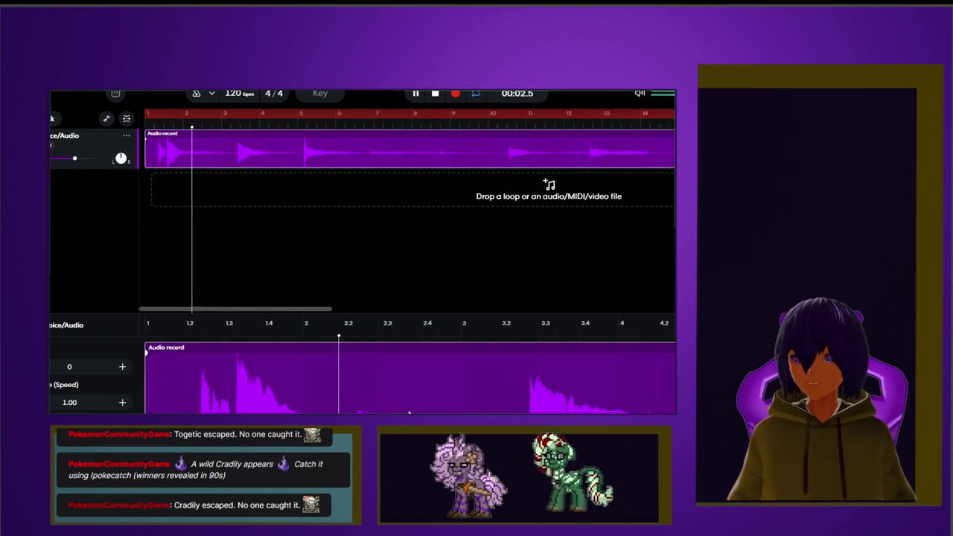
Step: Play back the start of the recording and place the playhead at 4.9 s, where the second burst of sound begins
right_click(245, 154)
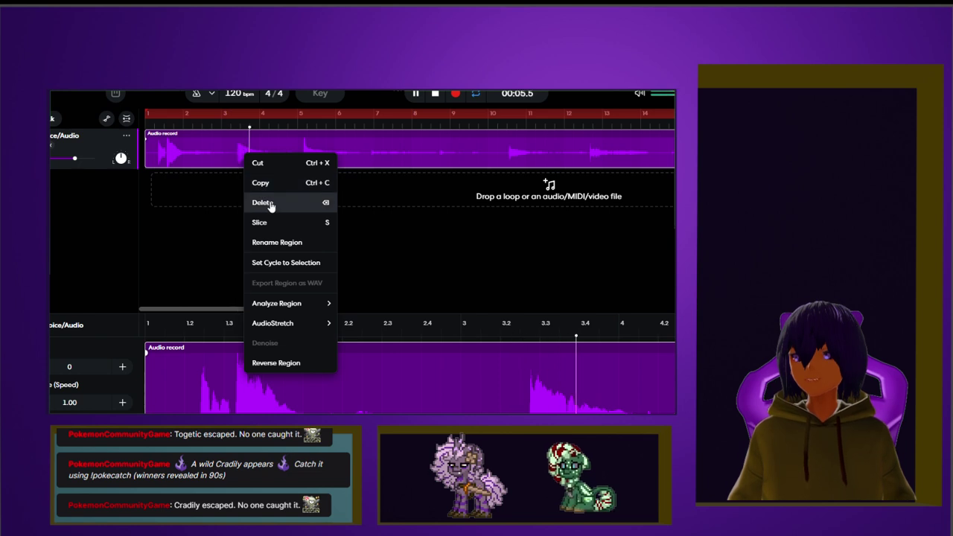
left_click(221, 142)
left_click(148, 128)
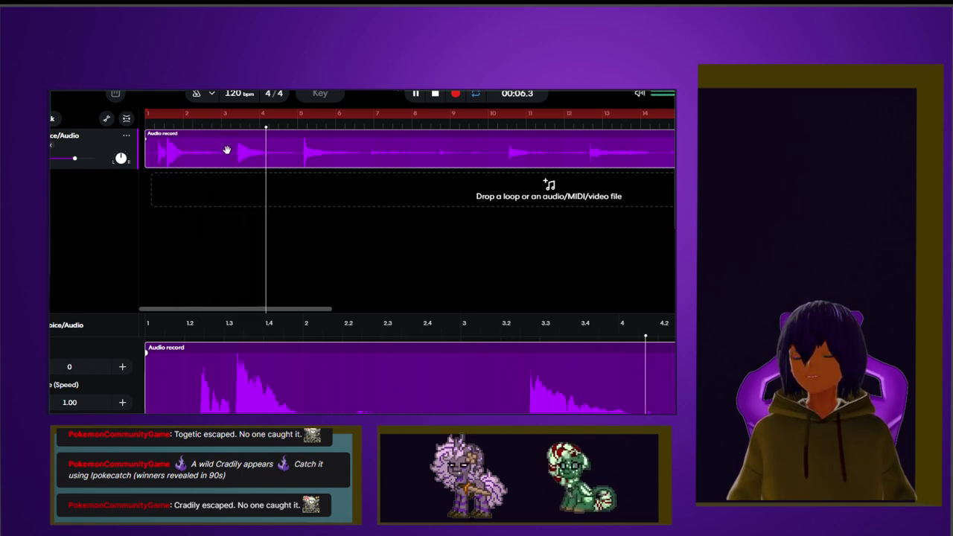
key("space")
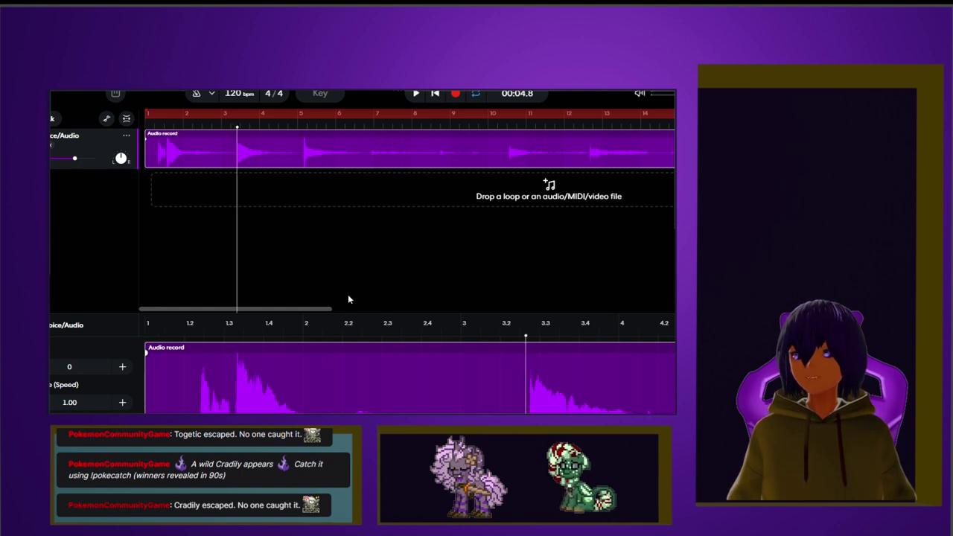
left_click(528, 337)
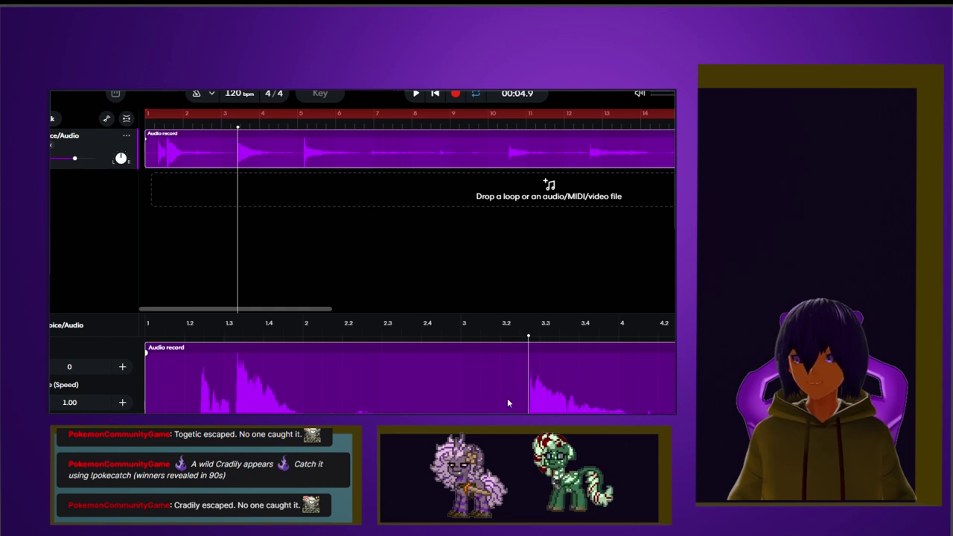
right_click(370, 141)
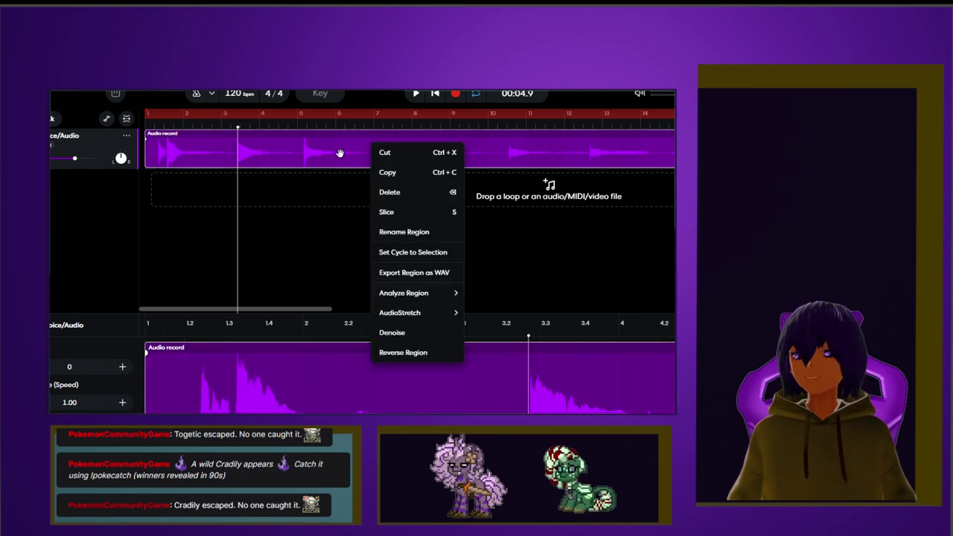
left_click(405, 153)
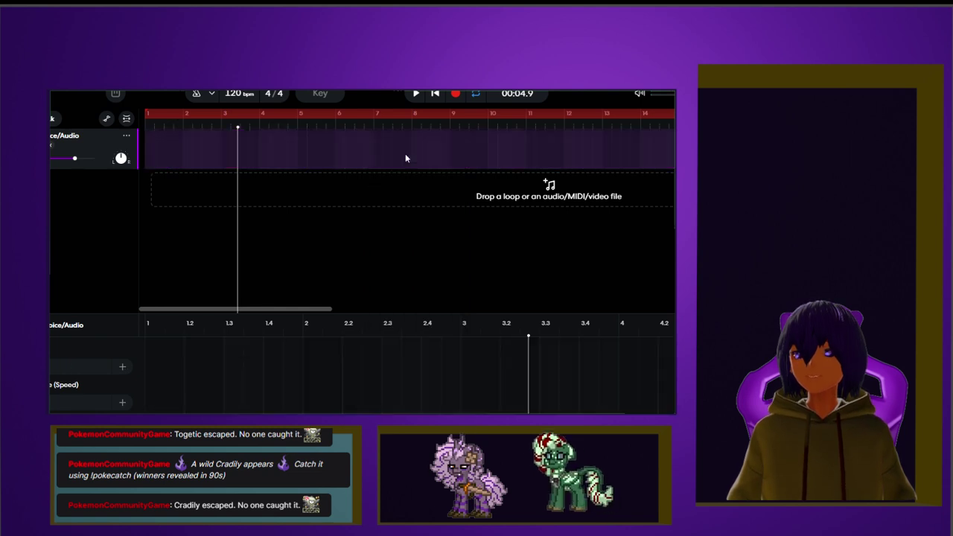
key("ctrl+z")
Step: Slice the recorded region at 4.9 s
right_click(405, 154)
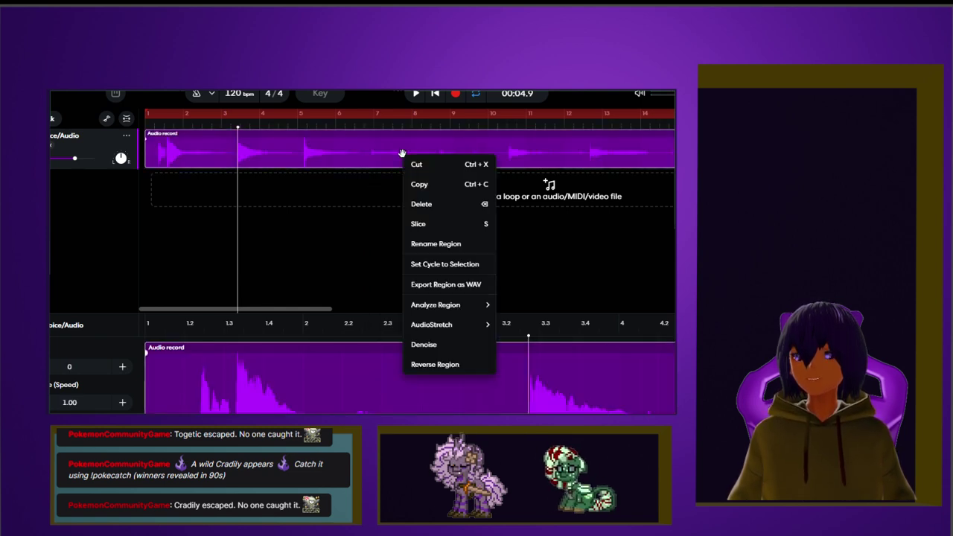
left_click(442, 225)
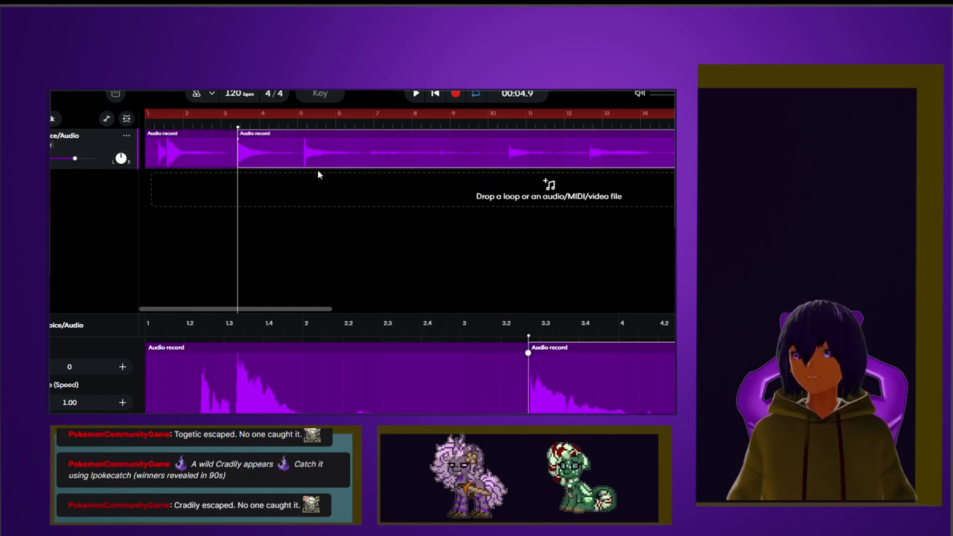
Step: Play the recording to locate the next sound and slice the second region at 15.5 s
key("space")
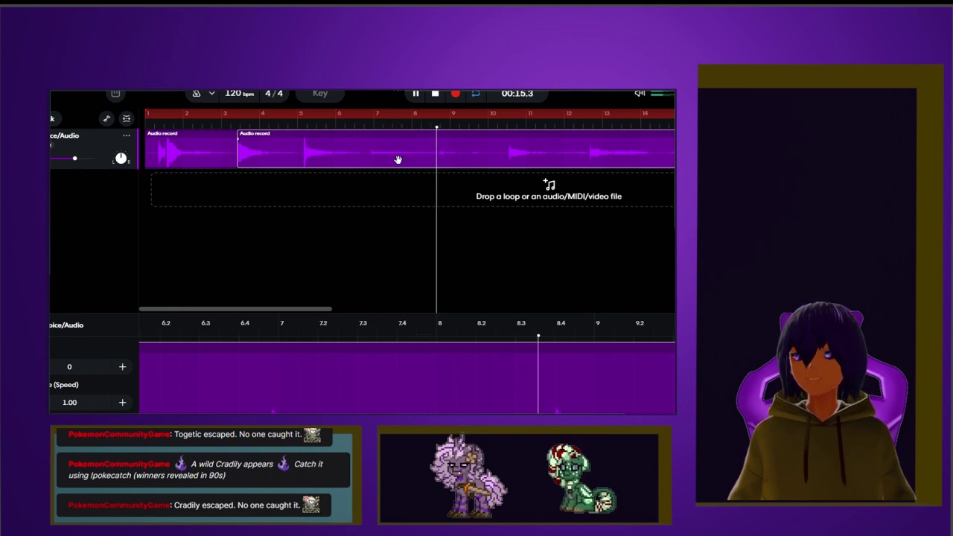
key("space")
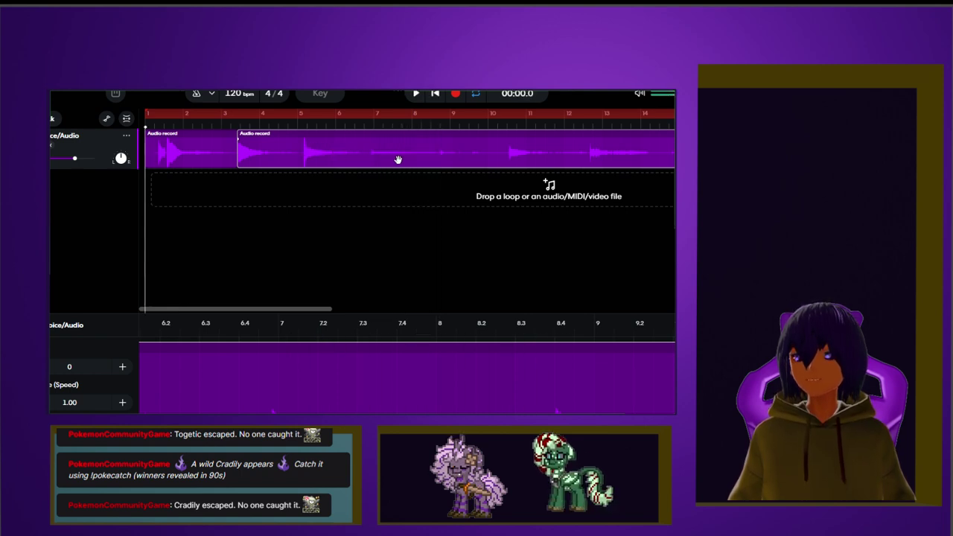
left_click(436, 128)
left_click_drag(435, 128, 439, 128)
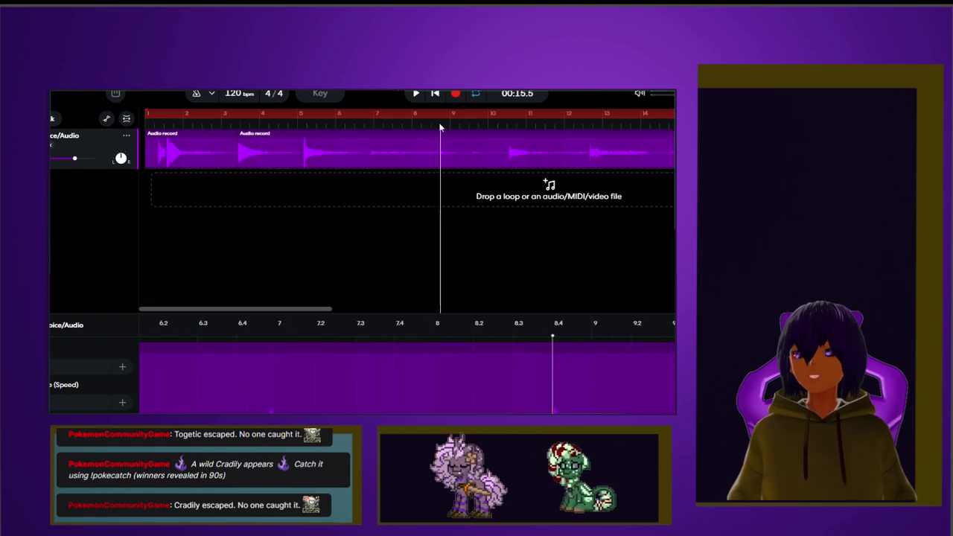
left_click(432, 148)
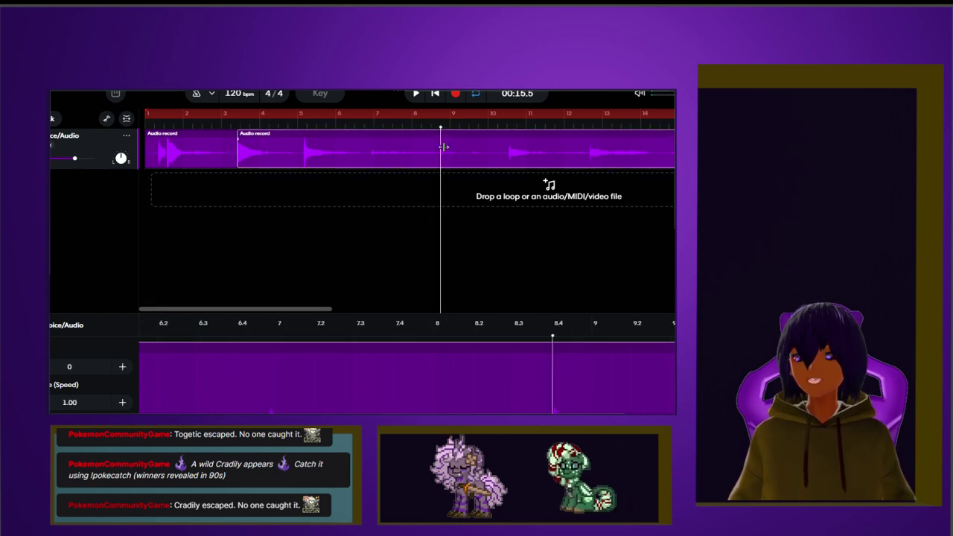
right_click(460, 151)
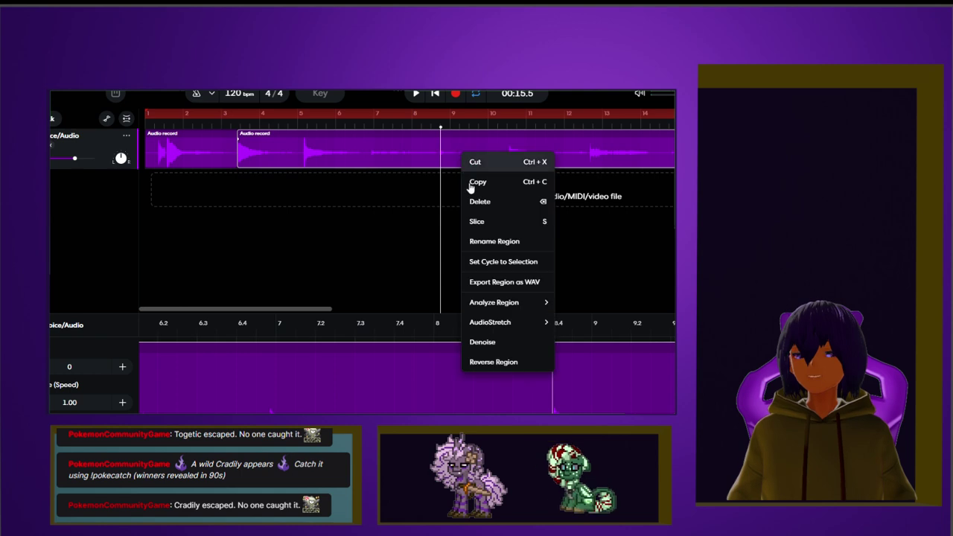
left_click(491, 219)
Step: Slice the middle region at 8.3 s, where its second loud sound starts
left_click(368, 139)
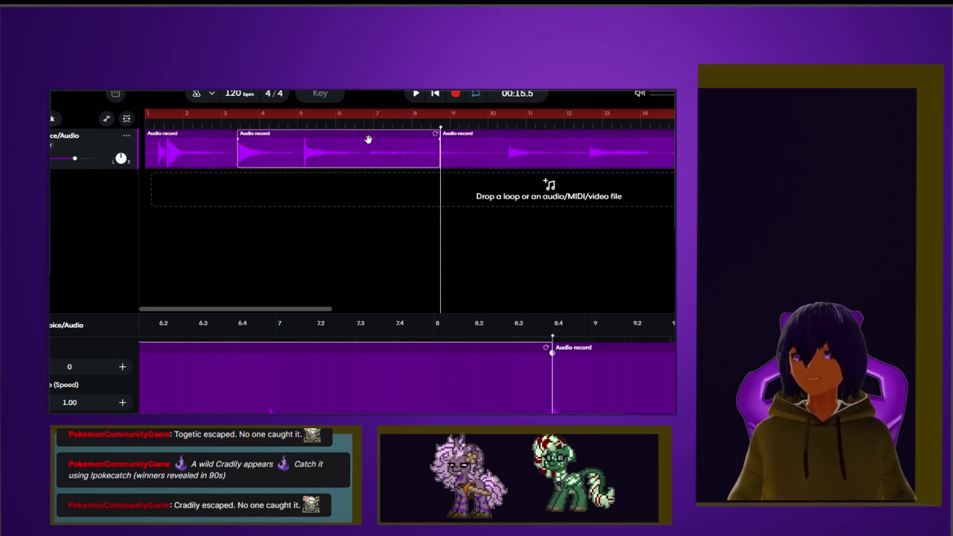
left_click_drag(375, 123, 304, 126)
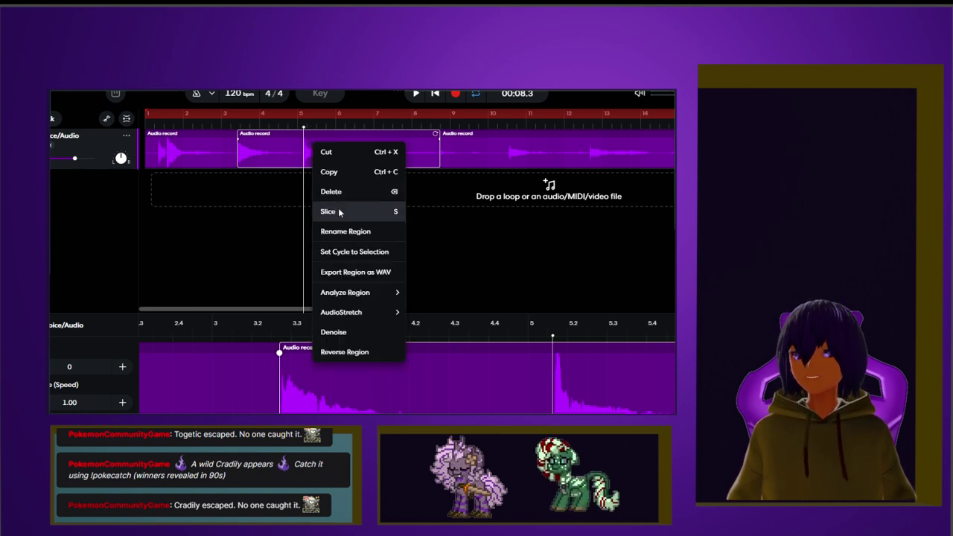
left_click(338, 213)
Step: Position the playhead at 11.9 s and slice the region that starts at 8.3 s there
left_click(370, 129)
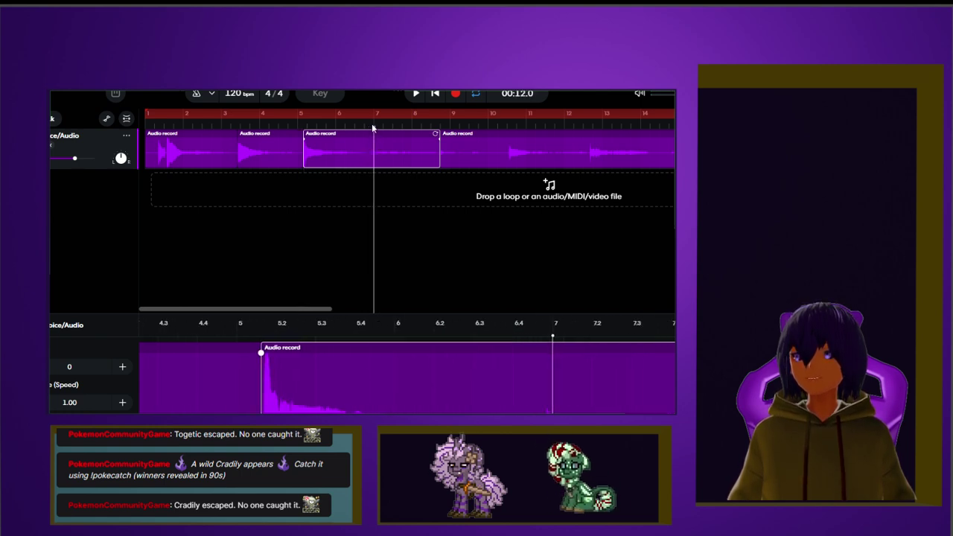
left_click(373, 128)
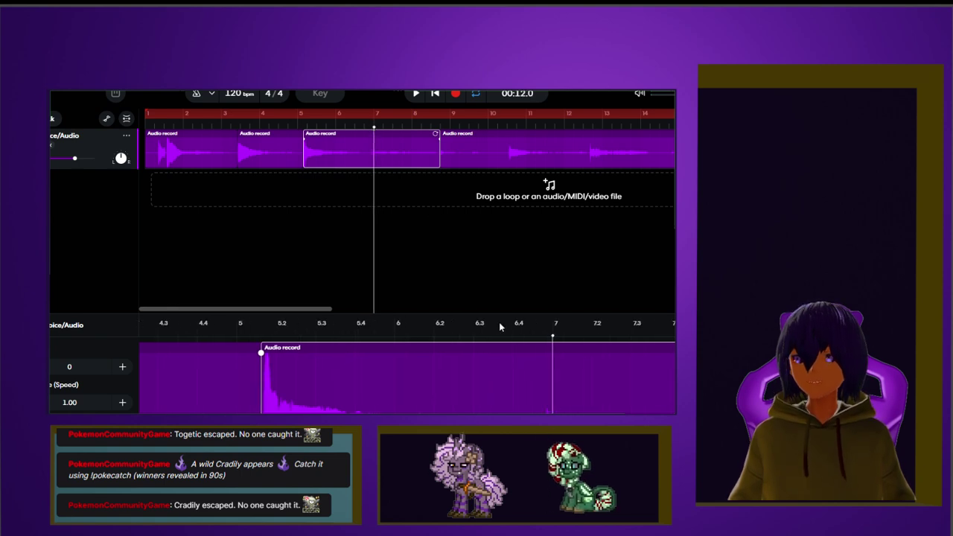
left_click_drag(546, 336, 543, 336)
right_click(383, 153)
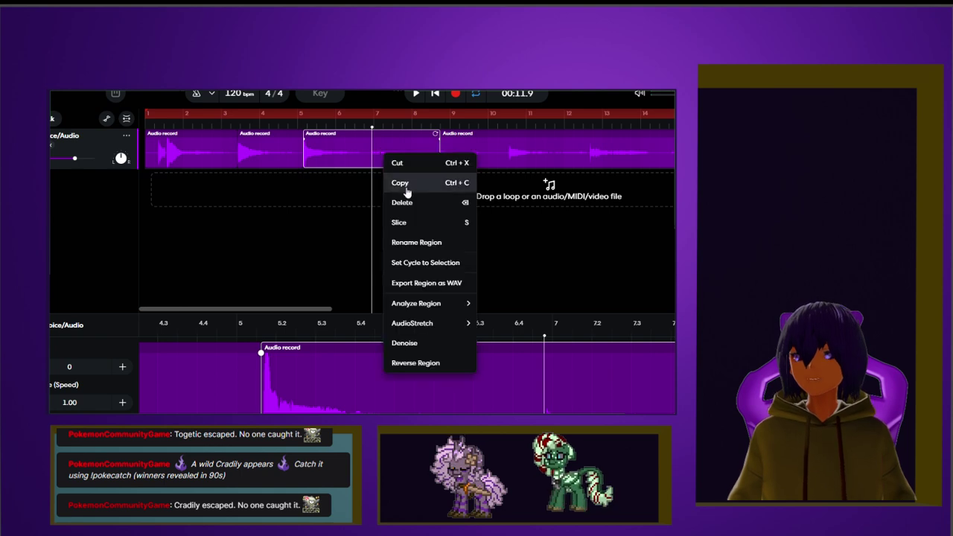
left_click(428, 223)
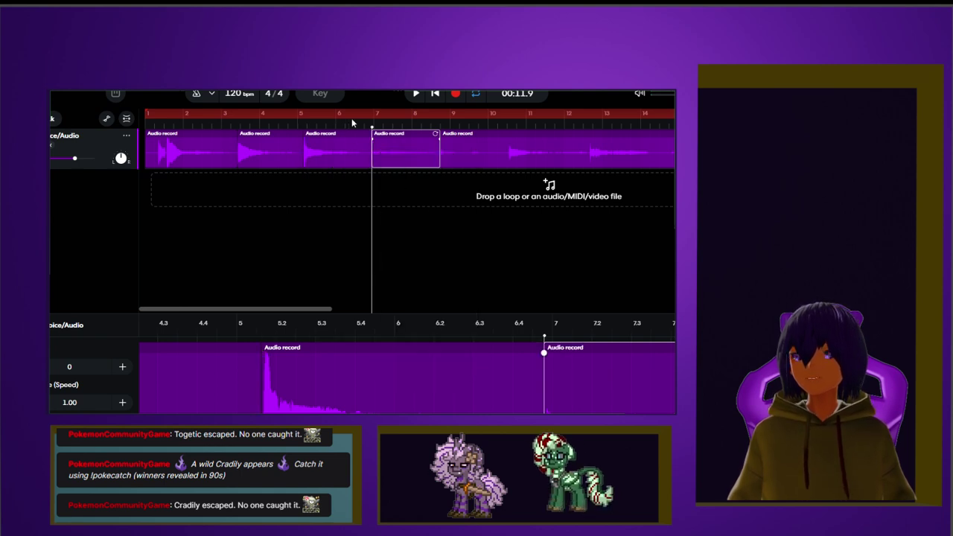
Step: Listen to the sliced regions from several start points to check the sounds and their cut positions
key("space")
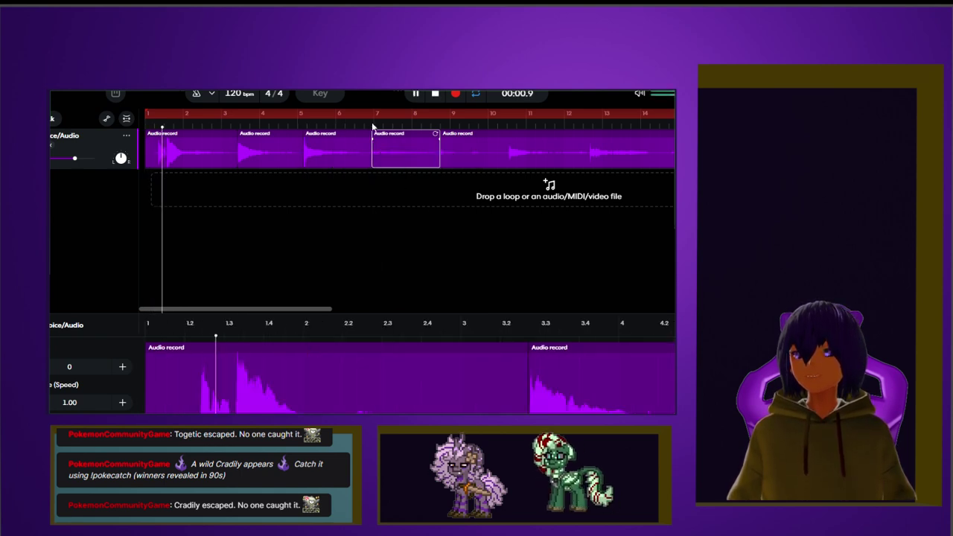
left_click(374, 126)
key("space")
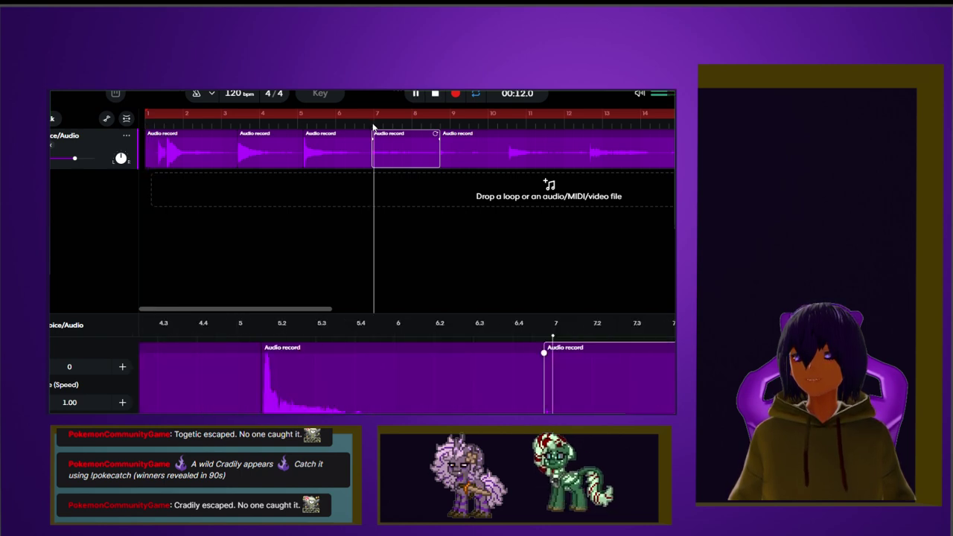
left_click(373, 126)
left_click(359, 128)
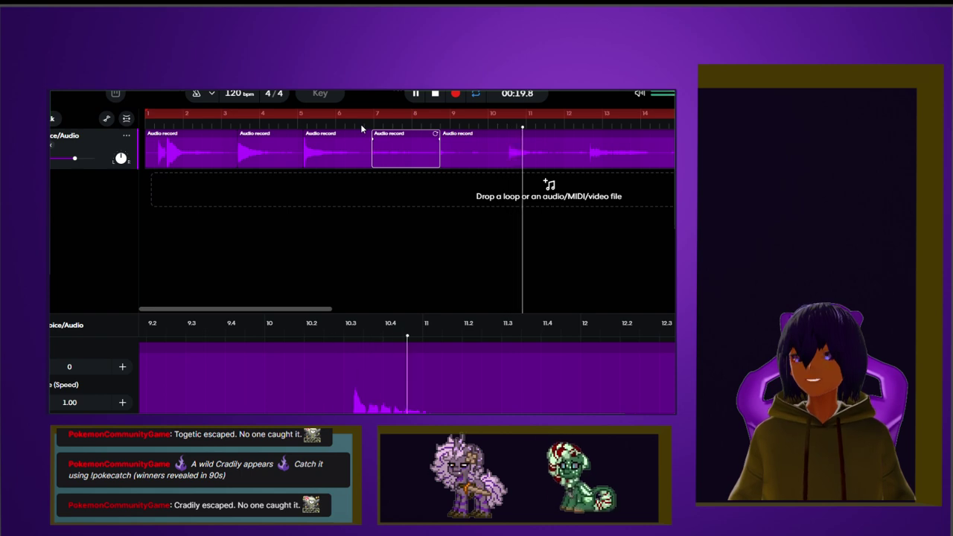
left_click(302, 122)
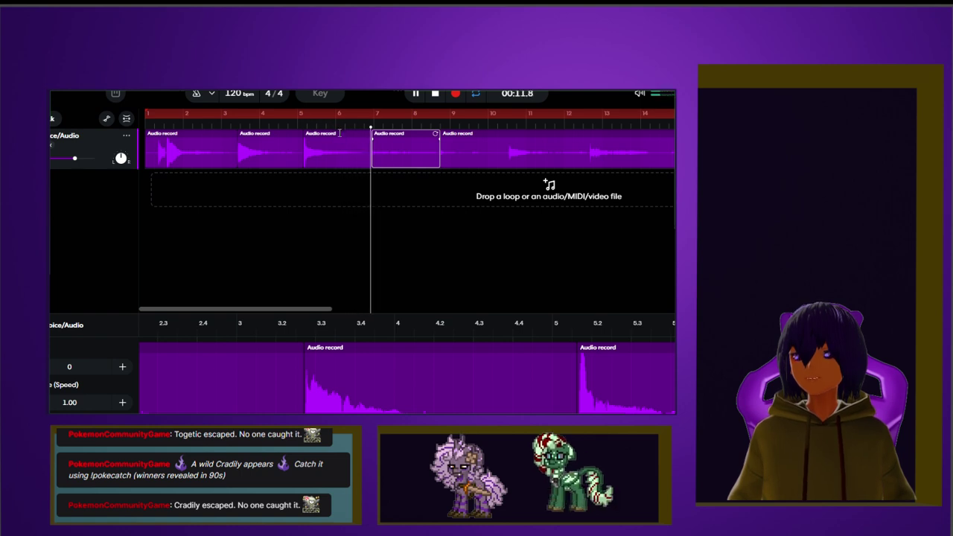
left_click(301, 122)
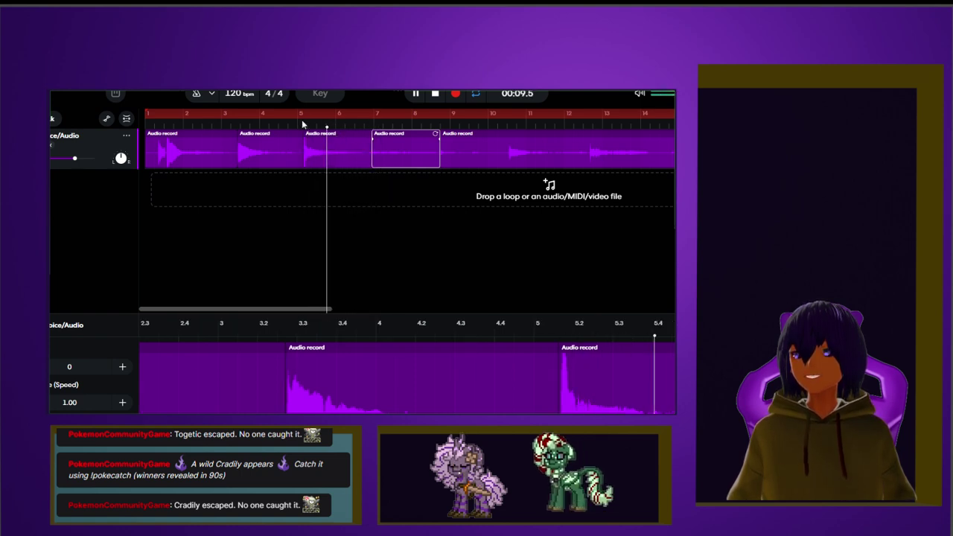
left_click(305, 123)
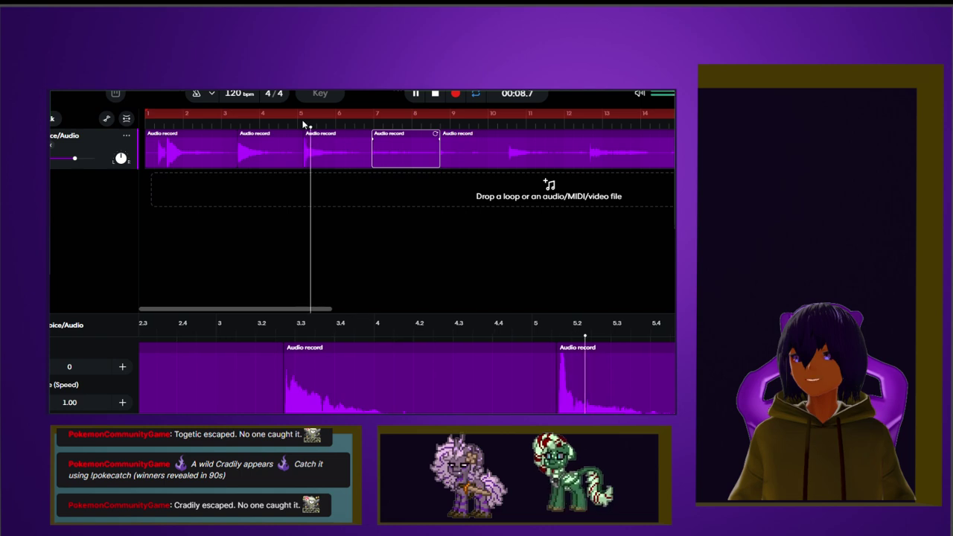
left_click(247, 121)
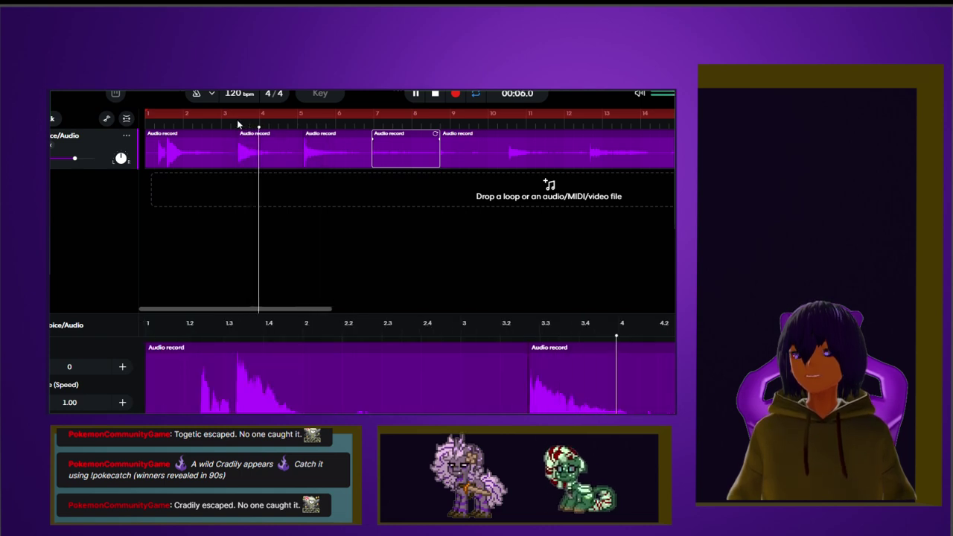
left_click(277, 146)
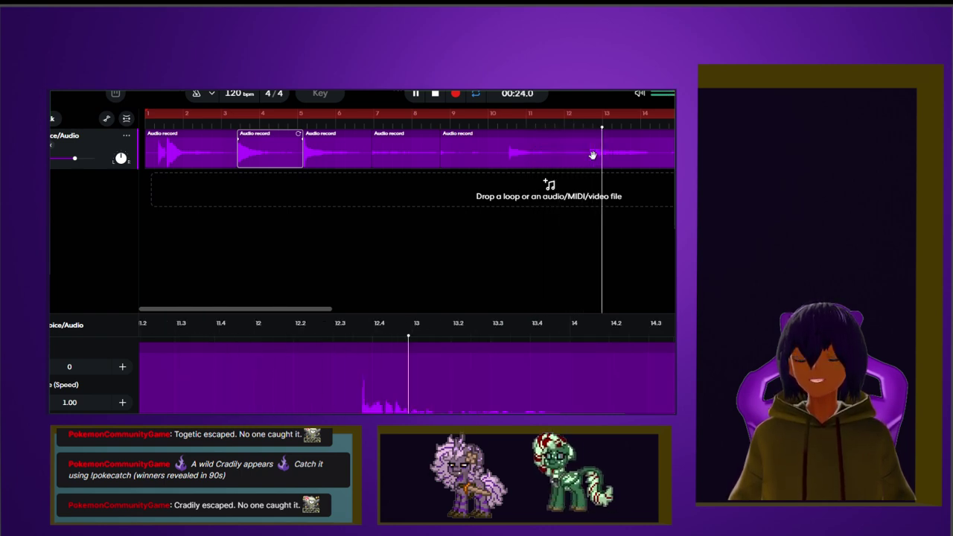
Step: Position the playhead at 19.1 s and slice the last region there, just before its first loud sound
left_click(503, 122)
left_click(509, 127)
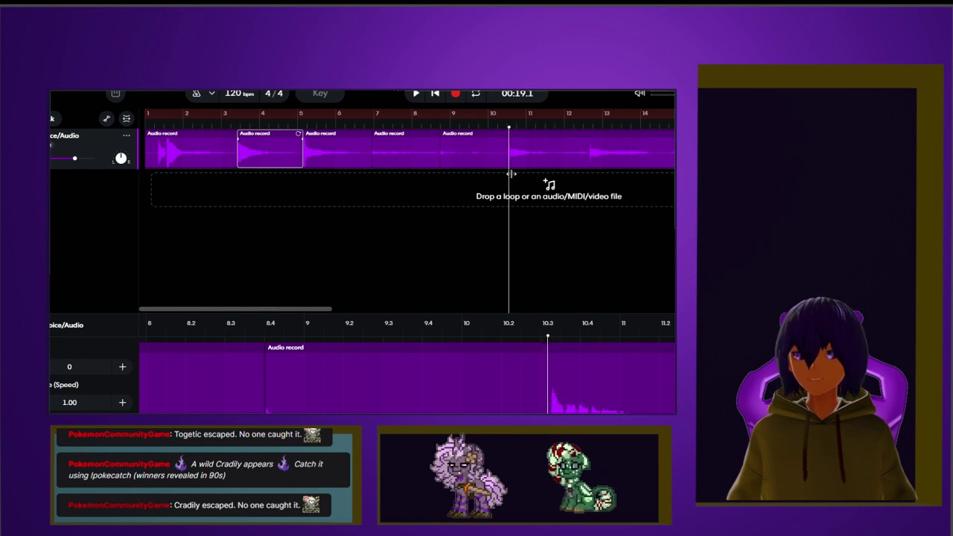
left_click(507, 125)
left_click(526, 152)
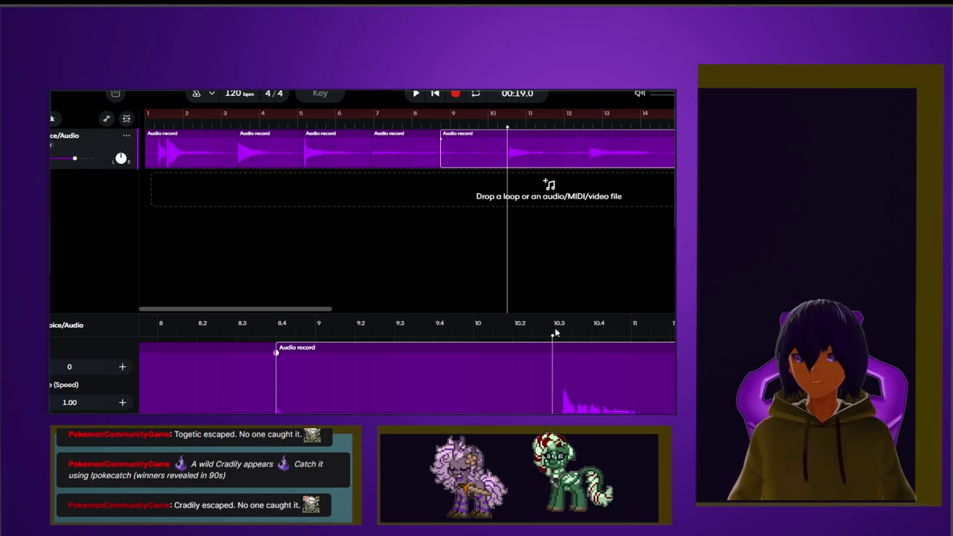
left_click_drag(552, 334, 559, 336)
right_click(563, 383)
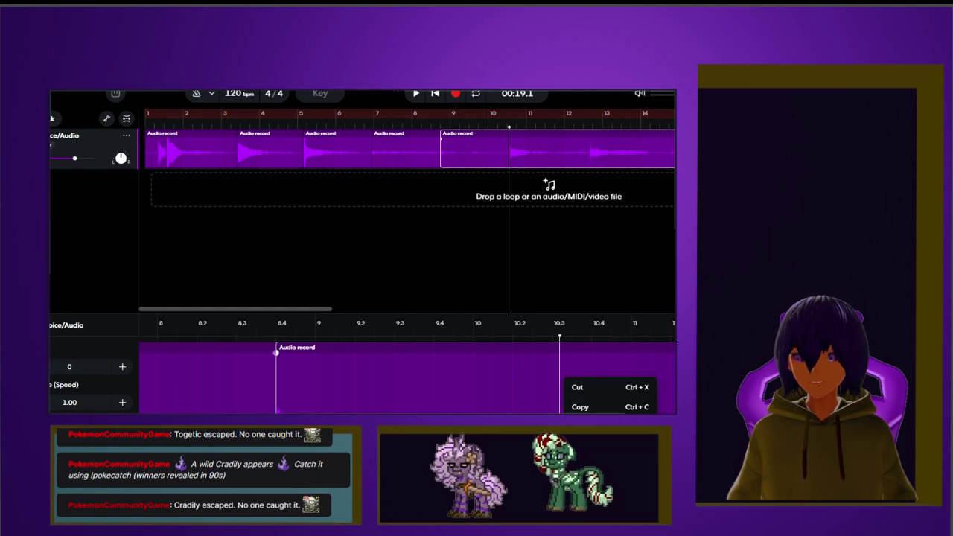
left_click(588, 446)
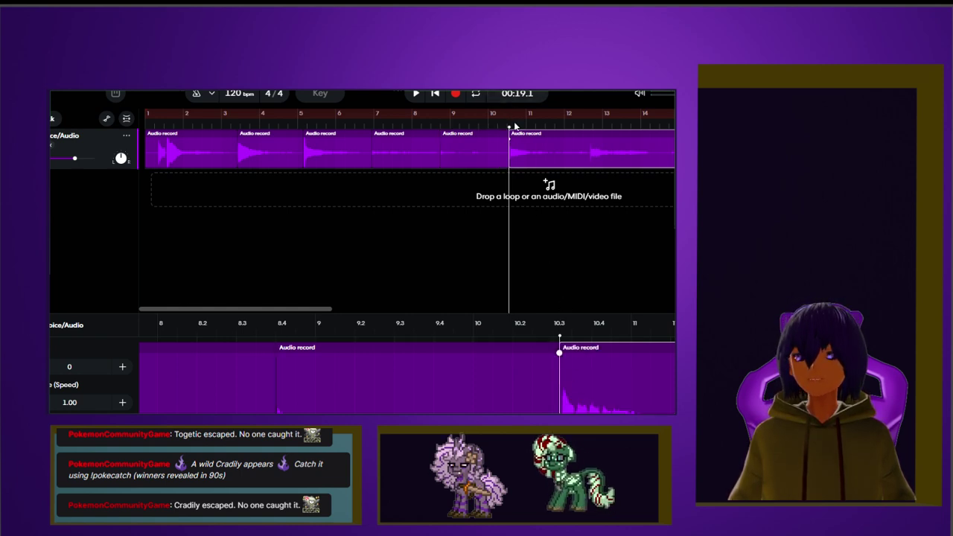
Step: Position the playhead at 23.3 s and slice the last region there, where its second loud sound starts
left_click_drag(509, 129, 589, 133)
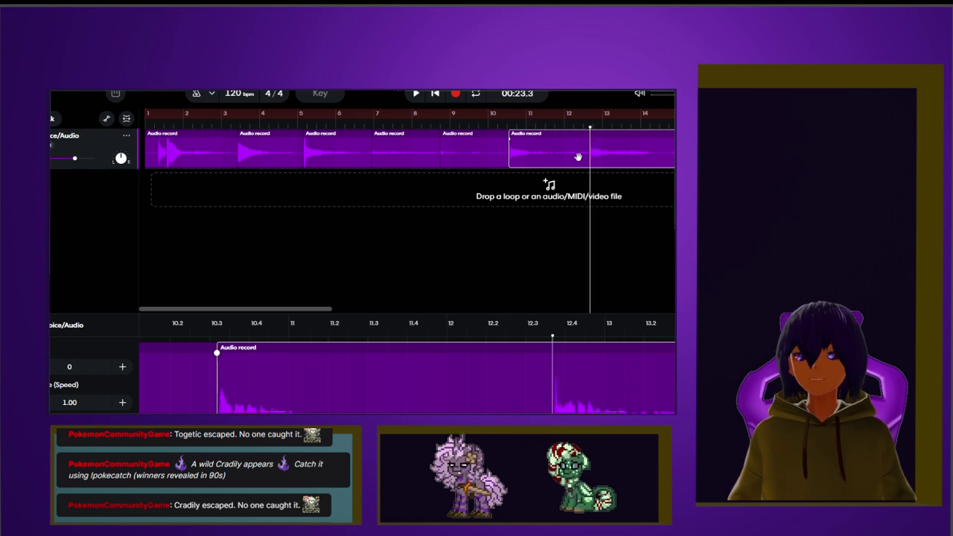
right_click(604, 147)
left_click(627, 214)
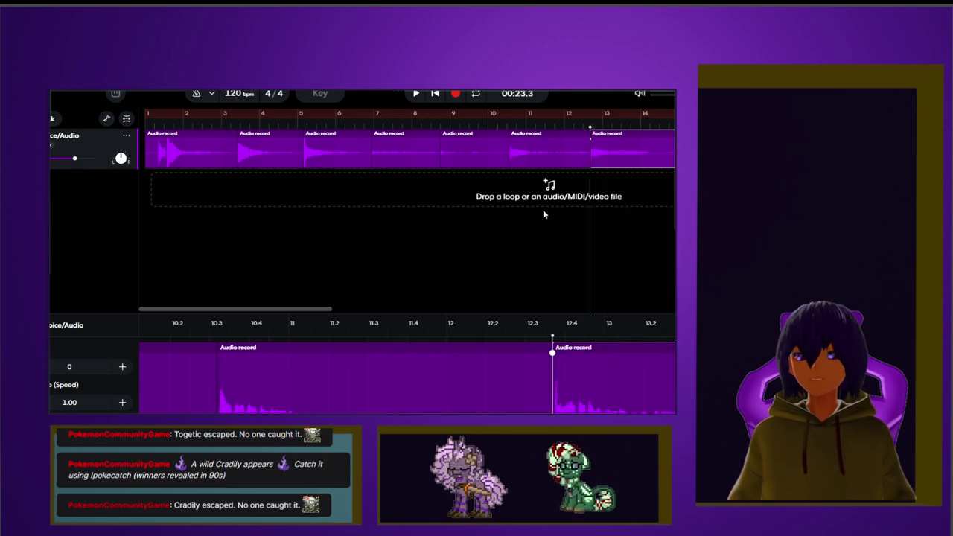
Step: Play through the last region, which starts at 23.3 s, delete it and stop playback
left_click(213, 335)
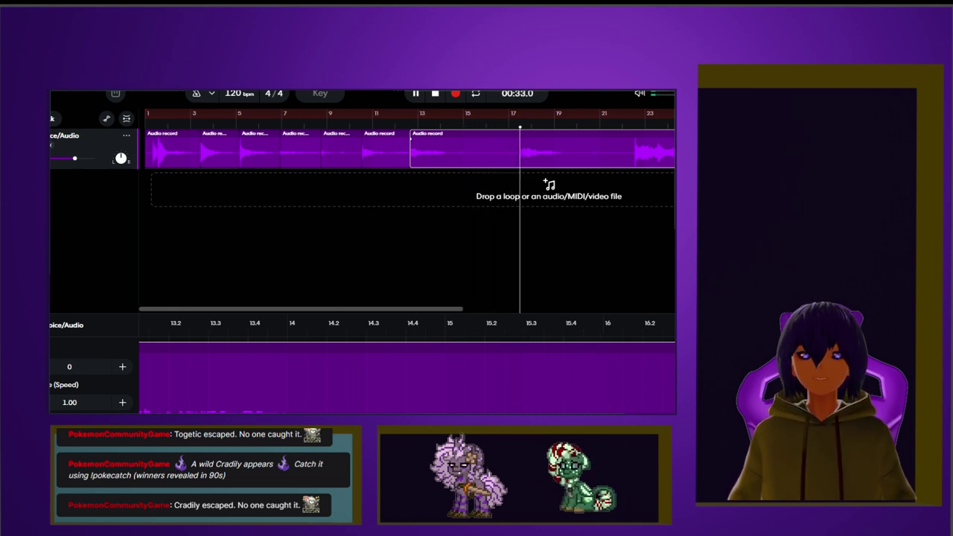
key("Delete")
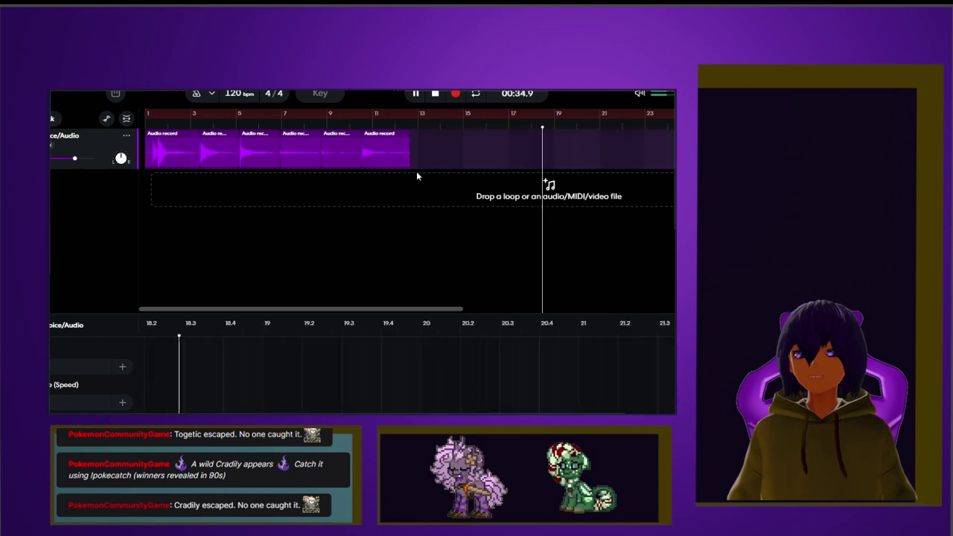
key("space")
Step: Play the remaining regions from the start of the timeline
left_click(146, 127)
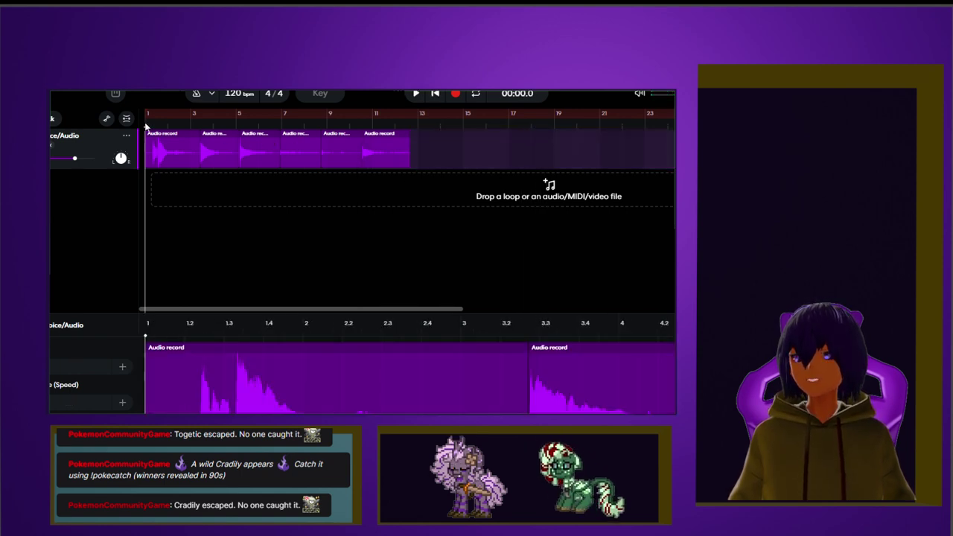
key("space")
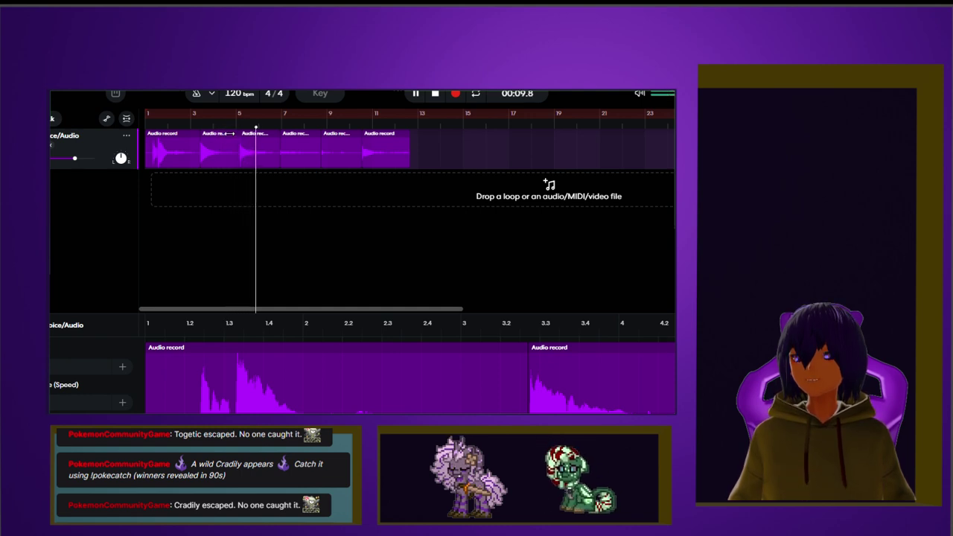
Step: Start the loop range at bar 7 and try a pitch shift of -3 on the fourth region while listening to it
left_click(305, 146)
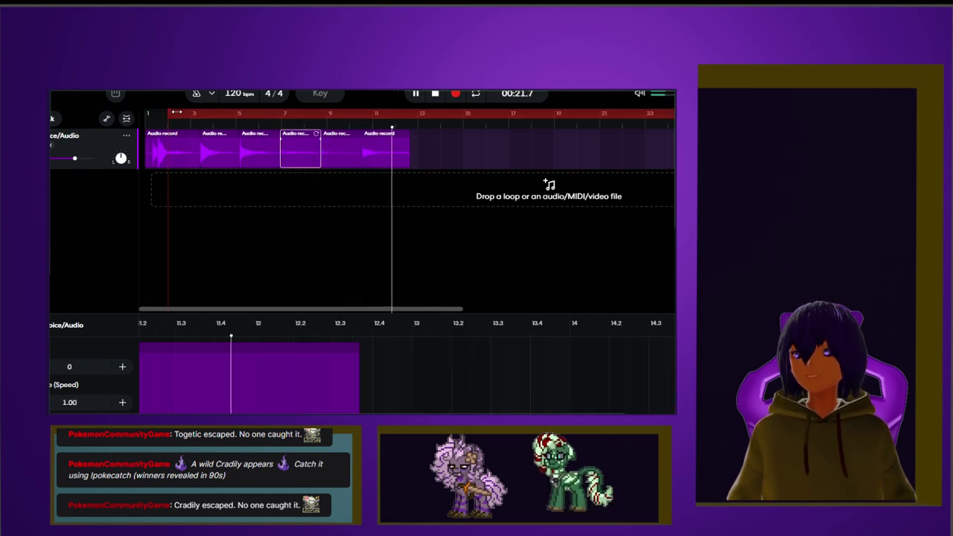
left_click(282, 116)
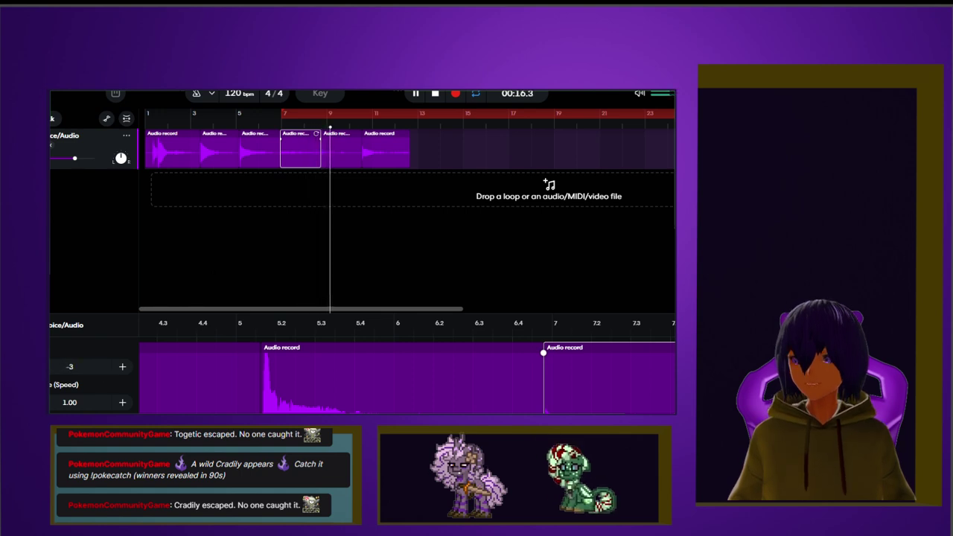
left_click(282, 115)
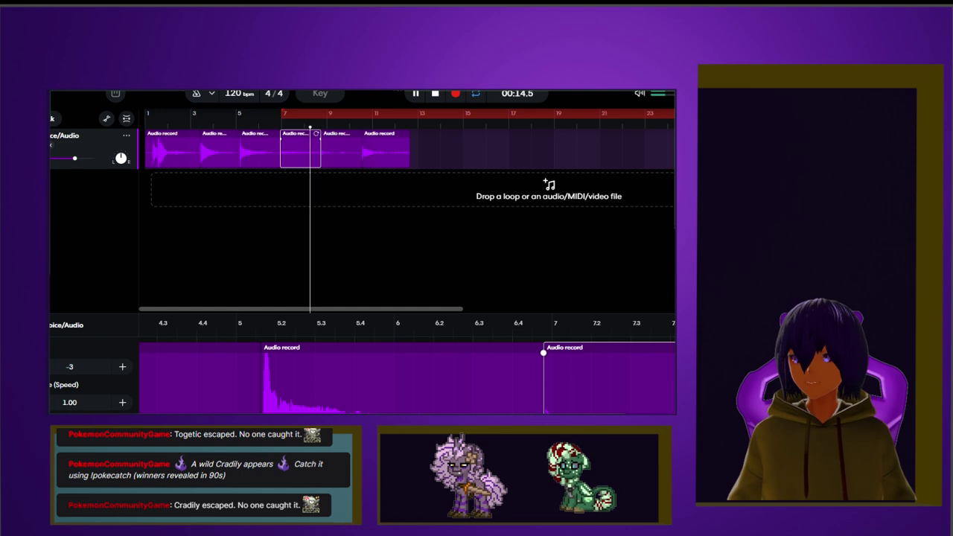
key("space")
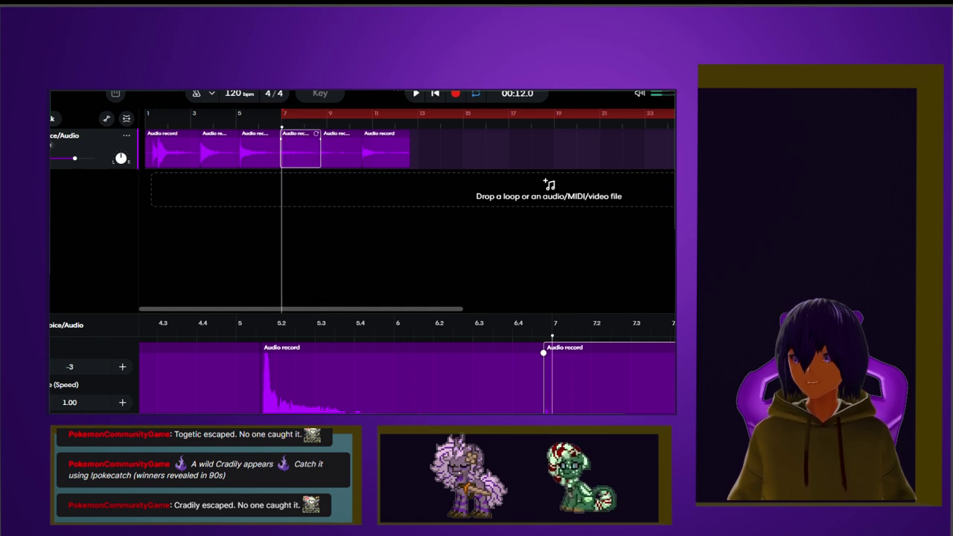
key("space")
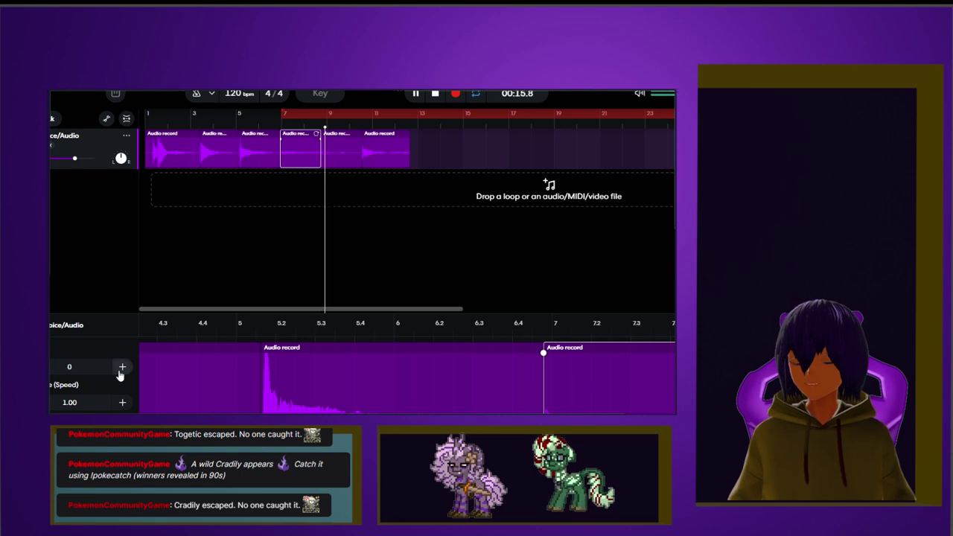
Step: Set the fourth region's pitch shift to 2 while listening to it from bar 7
double_click(119, 372)
key("space")
key("space")
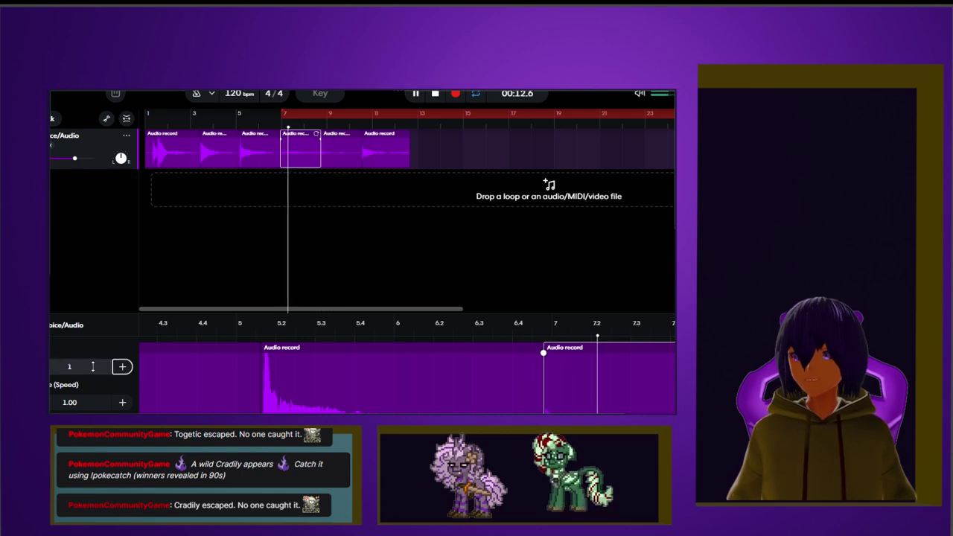
left_click(122, 366)
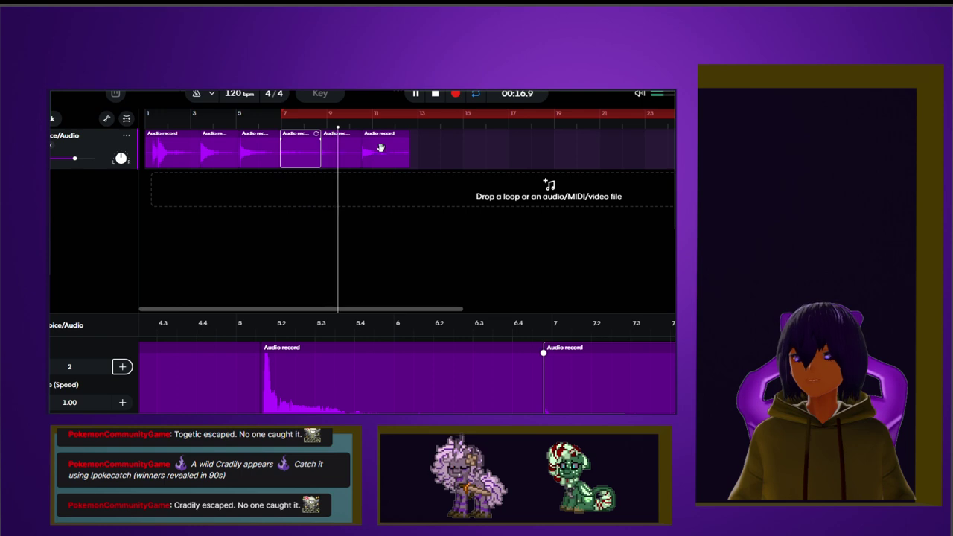
left_click(303, 154)
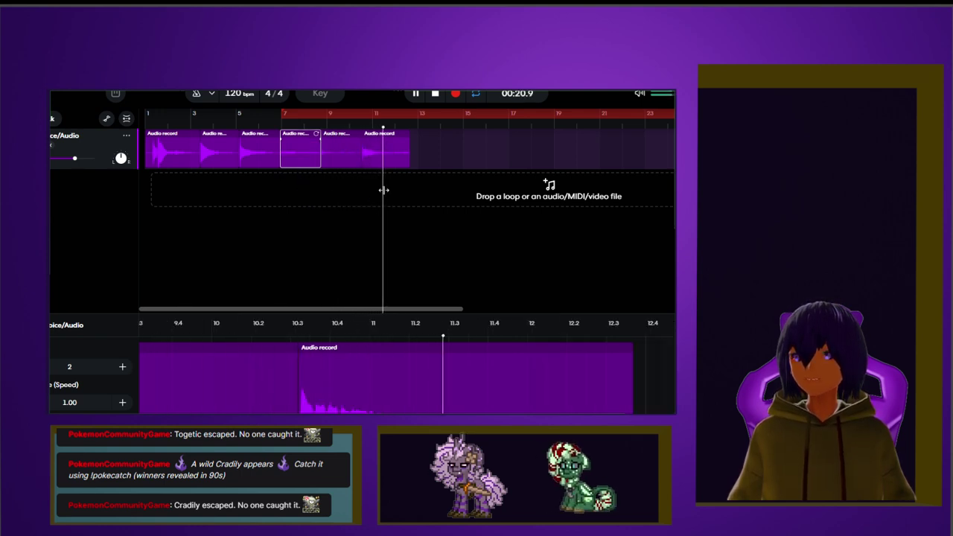
Step: Deselect the region and add a second Voice/Audio track below the recording
left_click(530, 201)
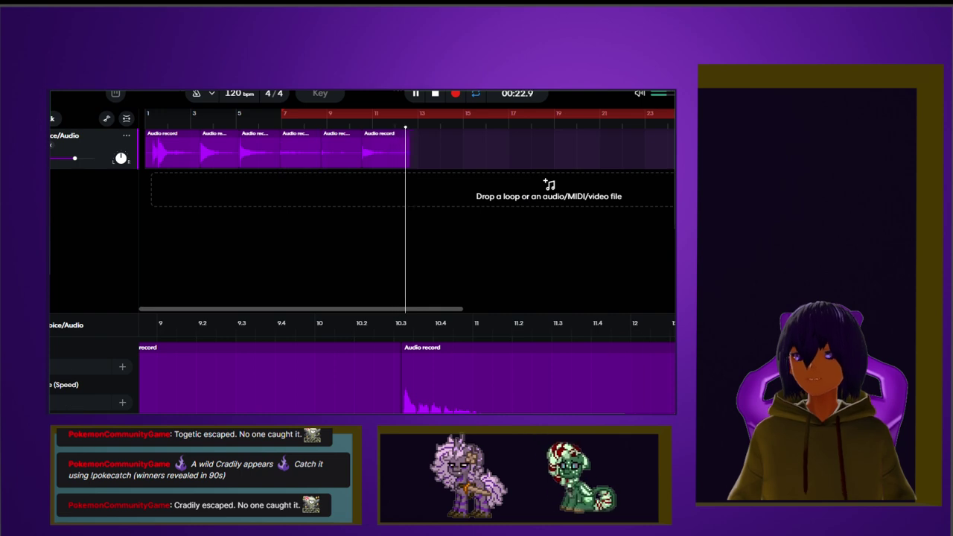
left_click(53, 119)
left_click(67, 176)
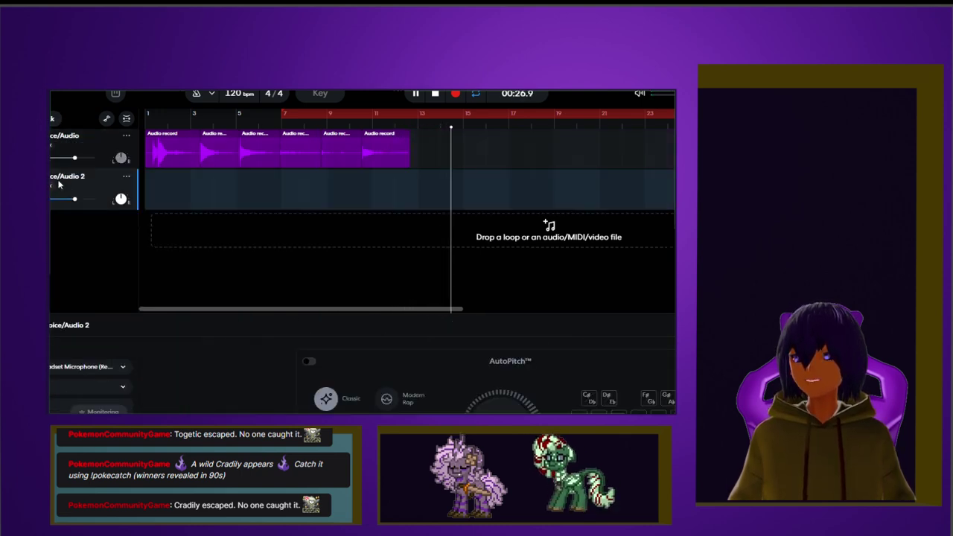
Step: Clear the fourth region's name and replay the recording from bar 7 and from bar 5
left_click(300, 138)
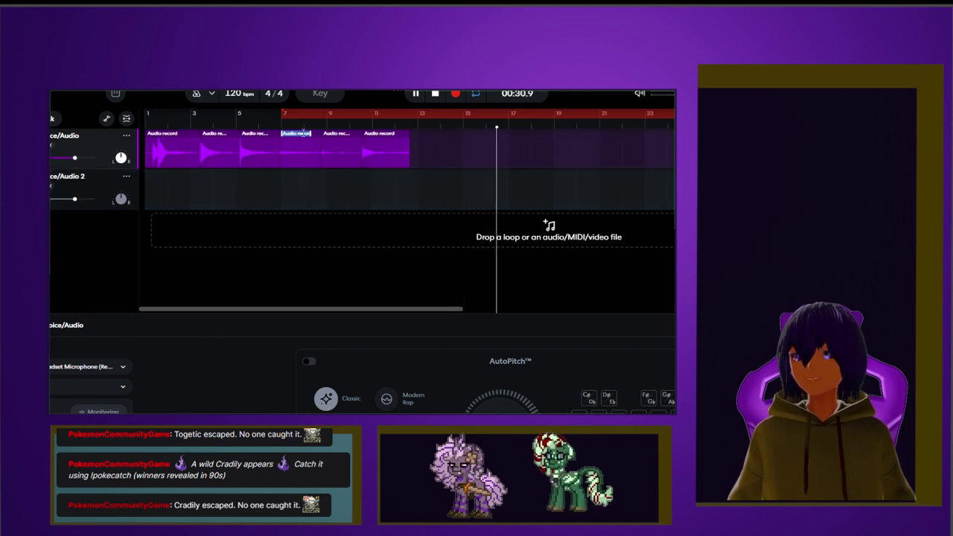
left_click(290, 126)
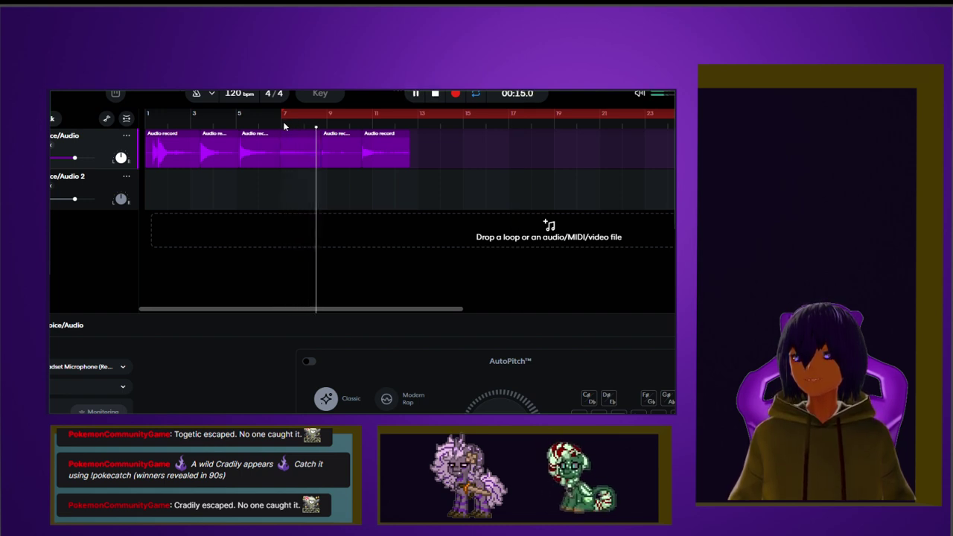
left_click(240, 120)
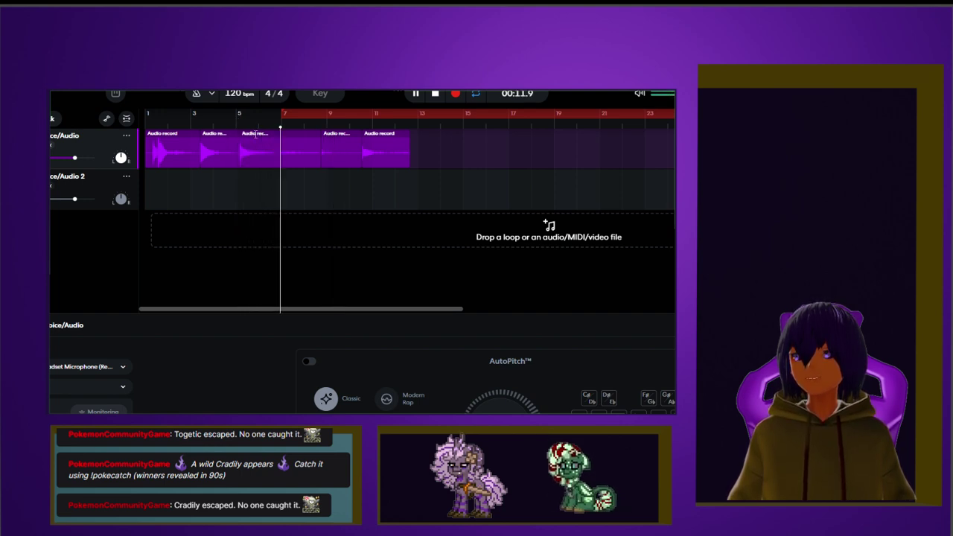
Step: Rename the third region, which starts near bar 5, as "falling action"
key("BackSpace")
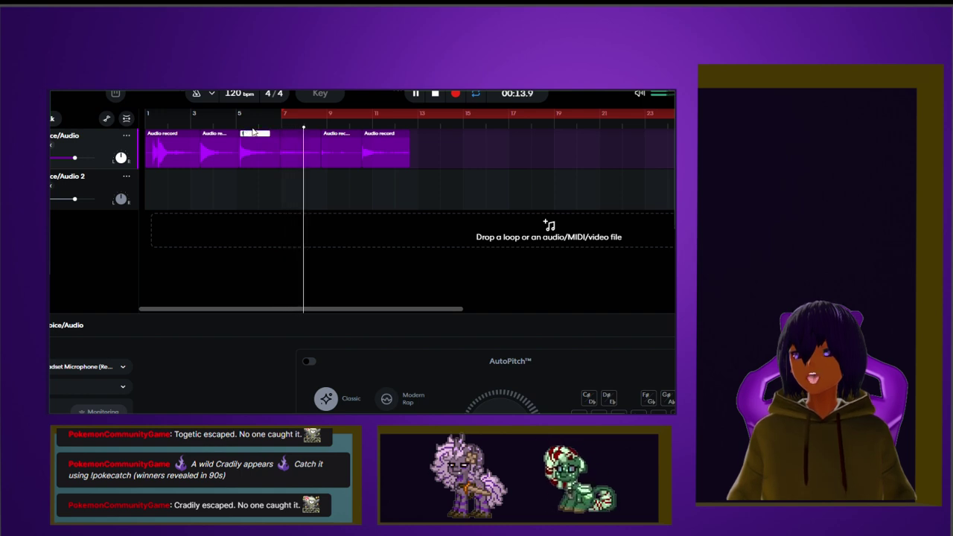
type("follo")
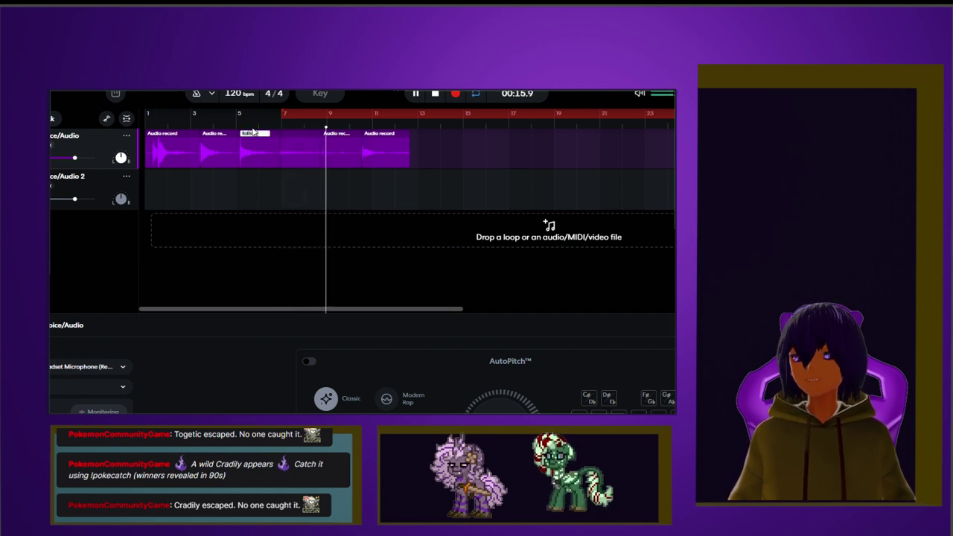
type("wing action")
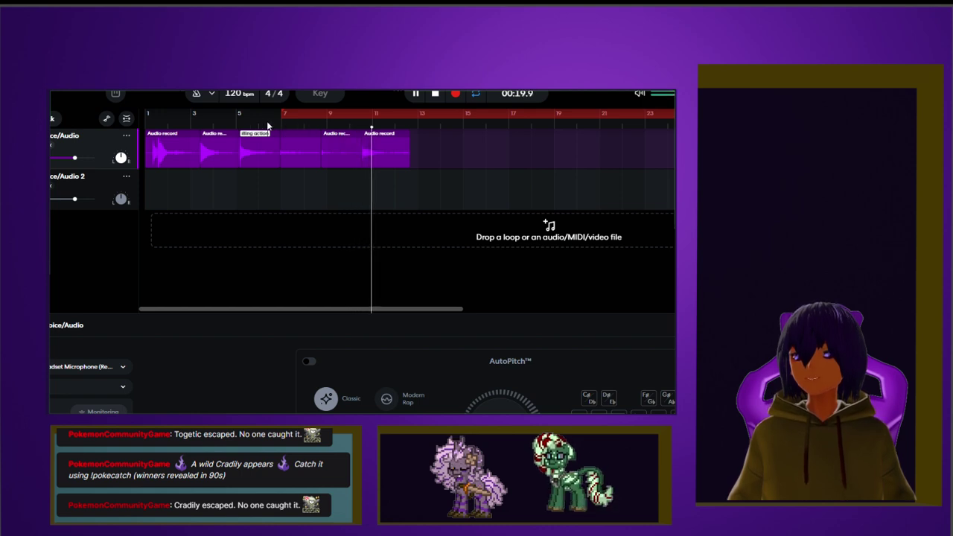
left_click(265, 123)
Step: Rename the fourth region, which starts near bar 7, as "decend"
double_click(293, 134)
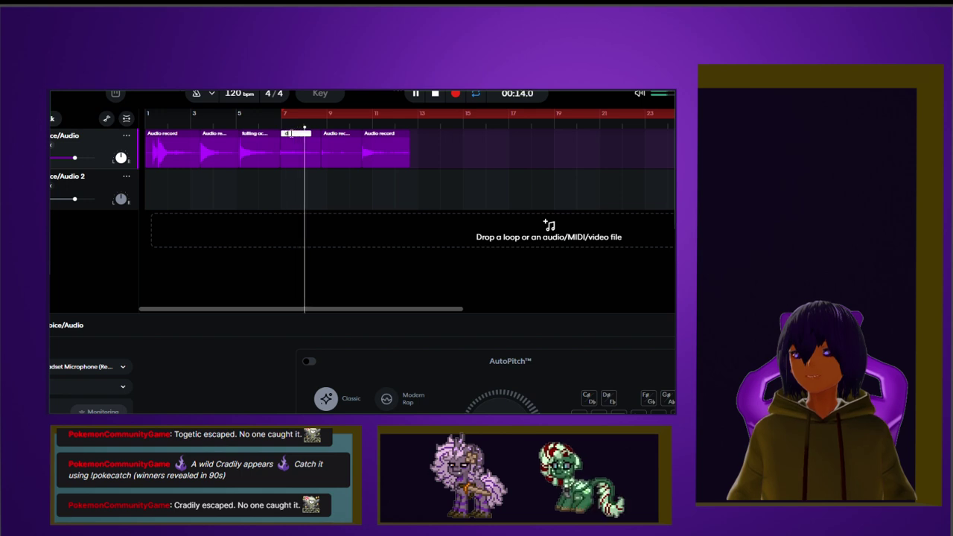
type("delete")
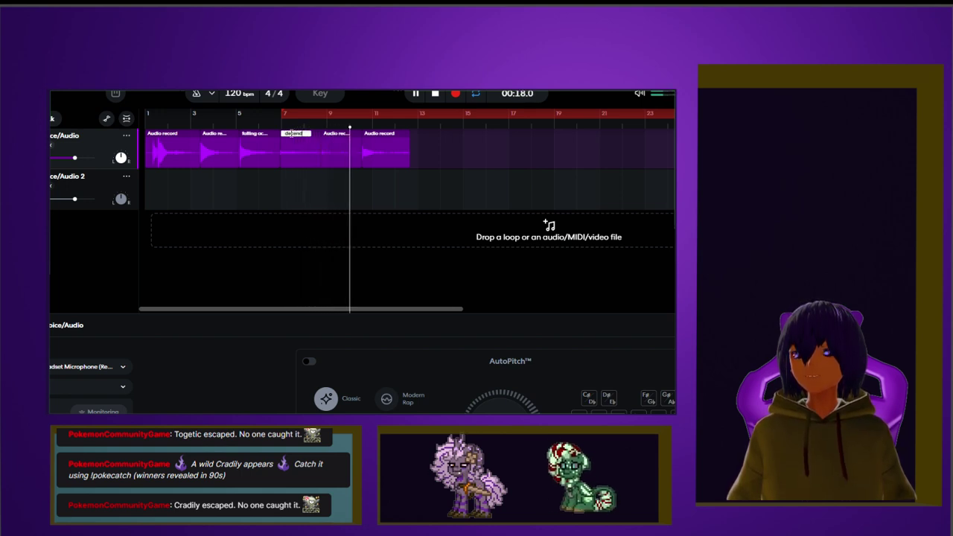
left_click(299, 113)
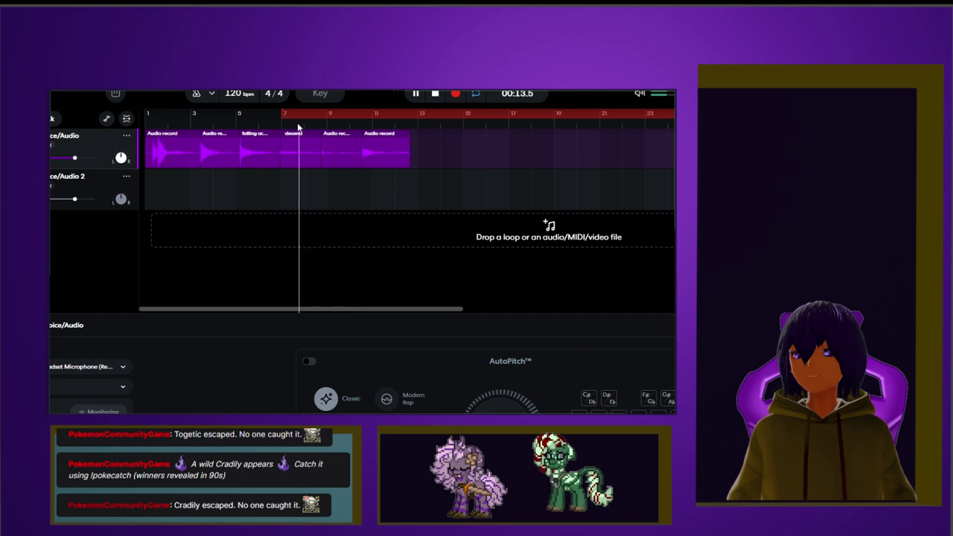
Step: Listen to the named regions from bar 5 and to the earlier sounds from bar 3
left_click(238, 119)
key("space")
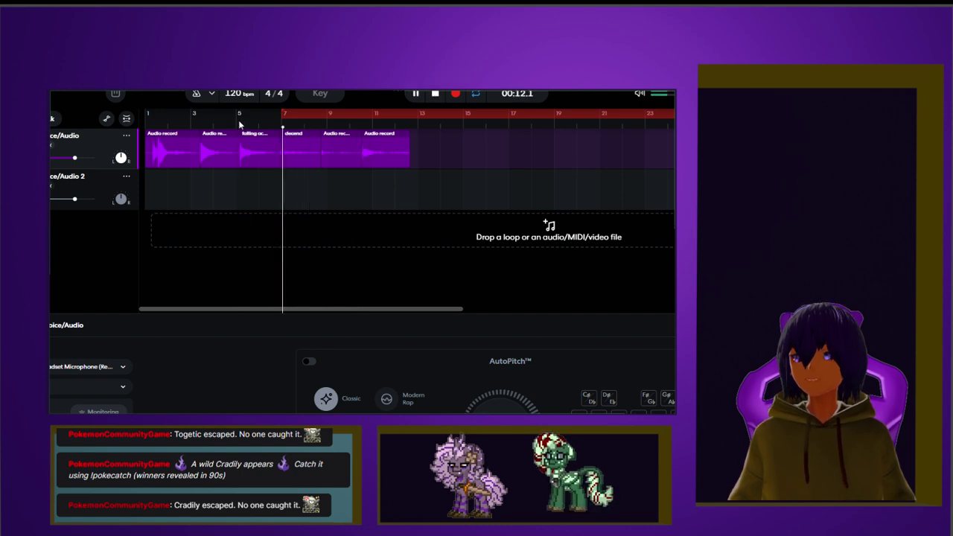
left_click(190, 118)
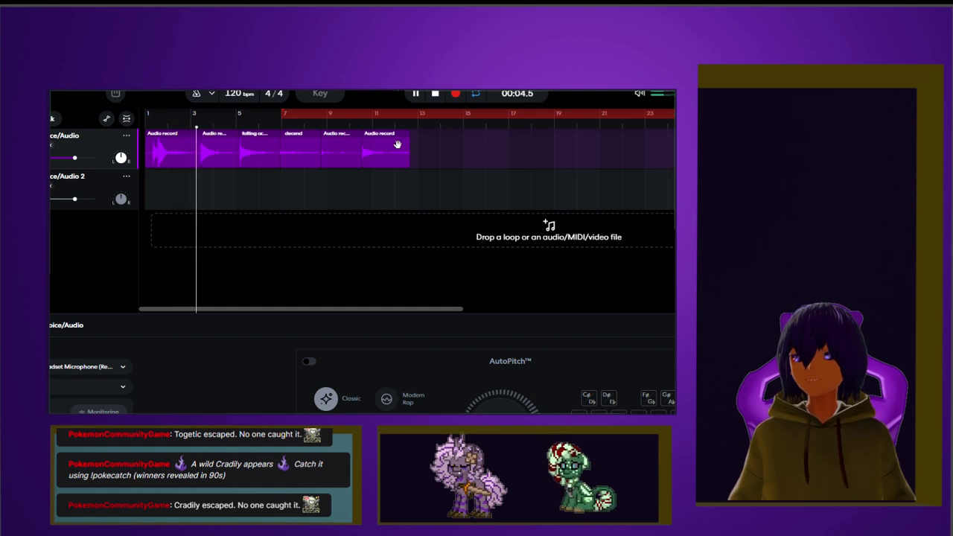
Step: Replay the last two regions and delete the final one, which starts at 19.1 s
left_click(364, 131)
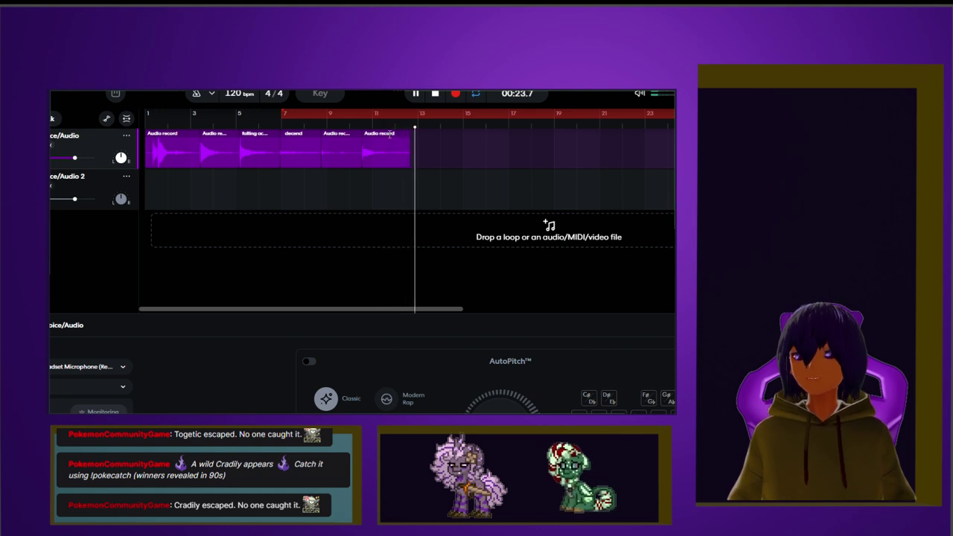
left_click(332, 124)
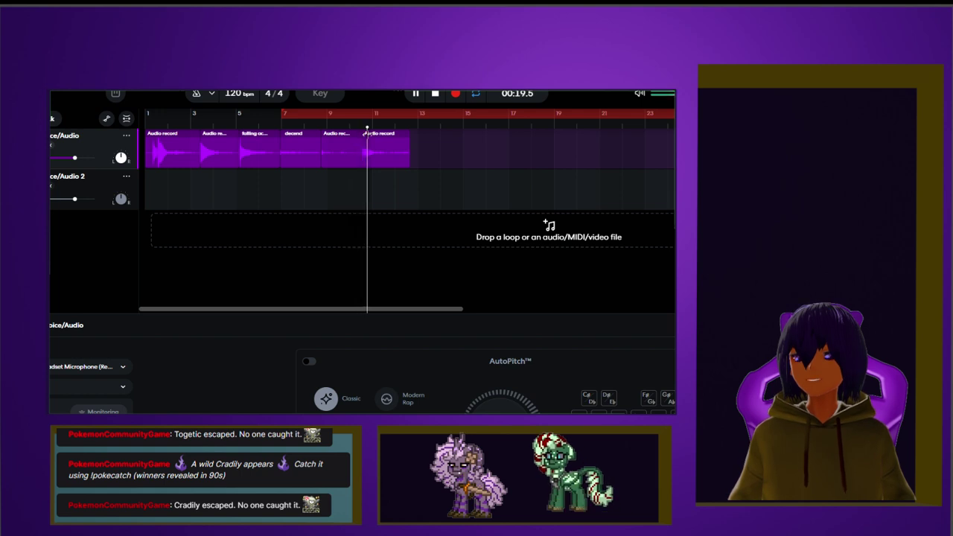
left_click(390, 154)
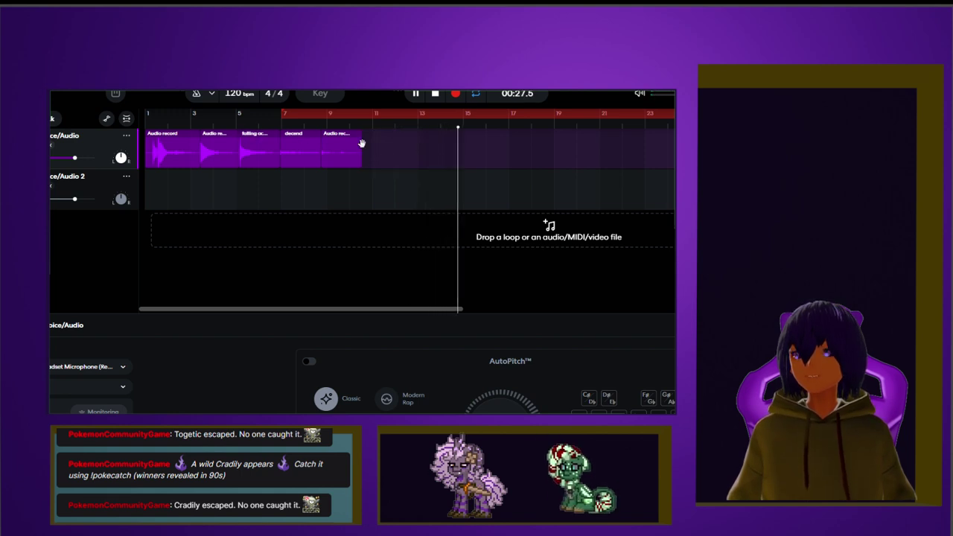
Step: Copy the last three regions of the first track and paste them onto the Voice/Audio 2 track
left_click_drag(359, 152, 250, 148)
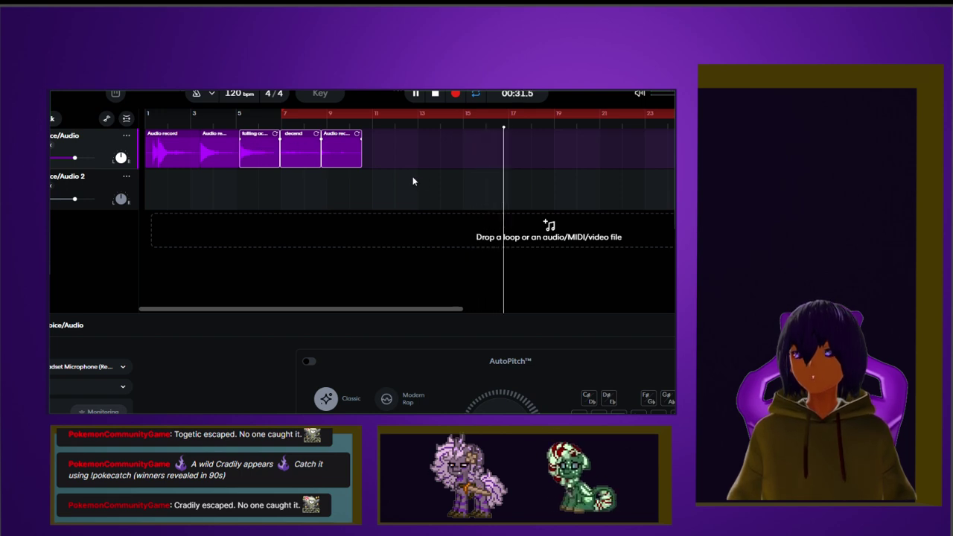
left_click(396, 192)
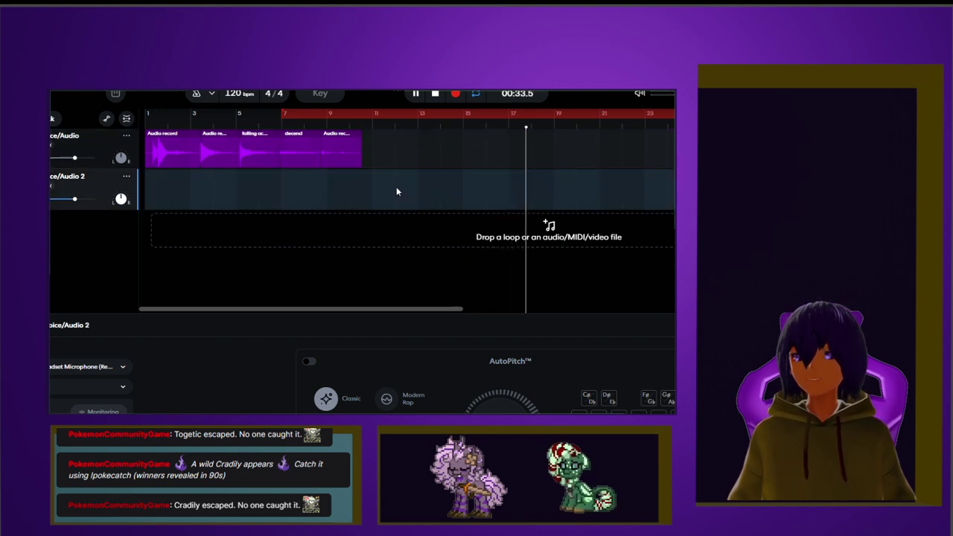
key("ctrl+v")
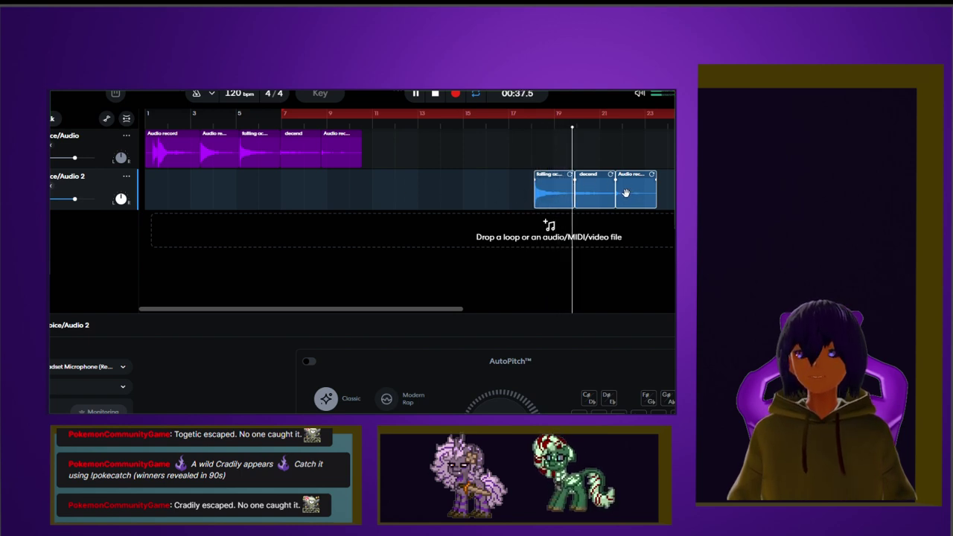
Step: Move the pasted regions to start where the first track's audio ends, and play from bar 1 with the loop range starting there
left_click_drag(611, 193, 435, 190)
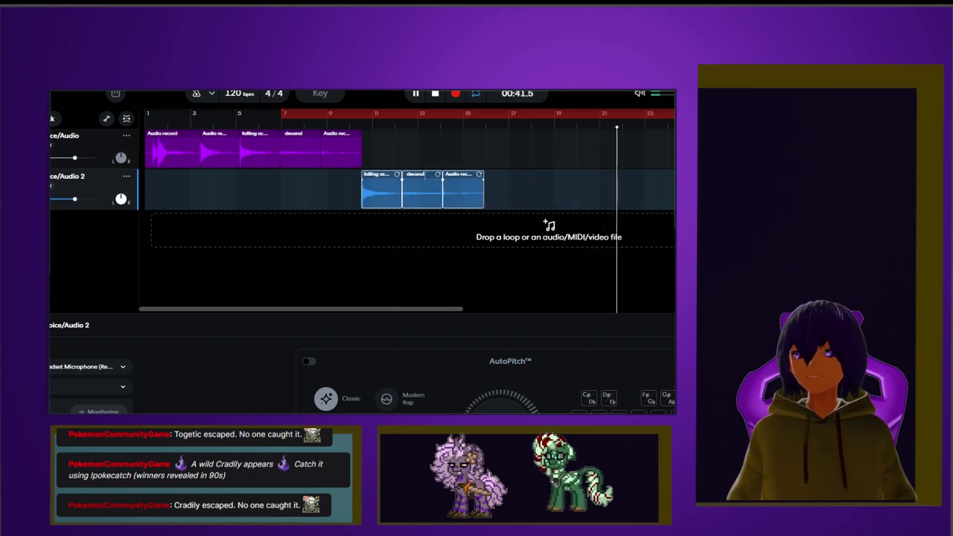
key("space")
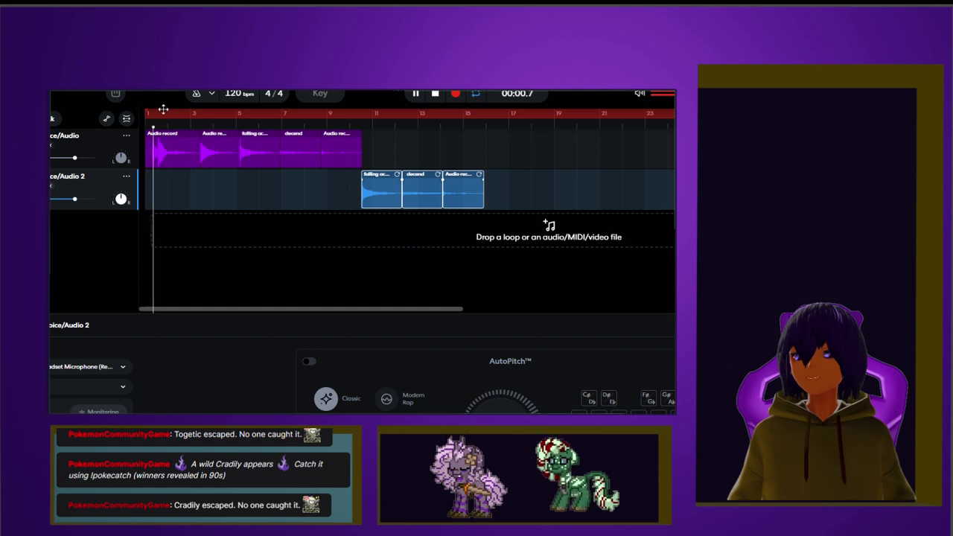
Step: Set the pitch of the first track's decend region to 0 and listen from about bar 5 with looping off
left_click(293, 156)
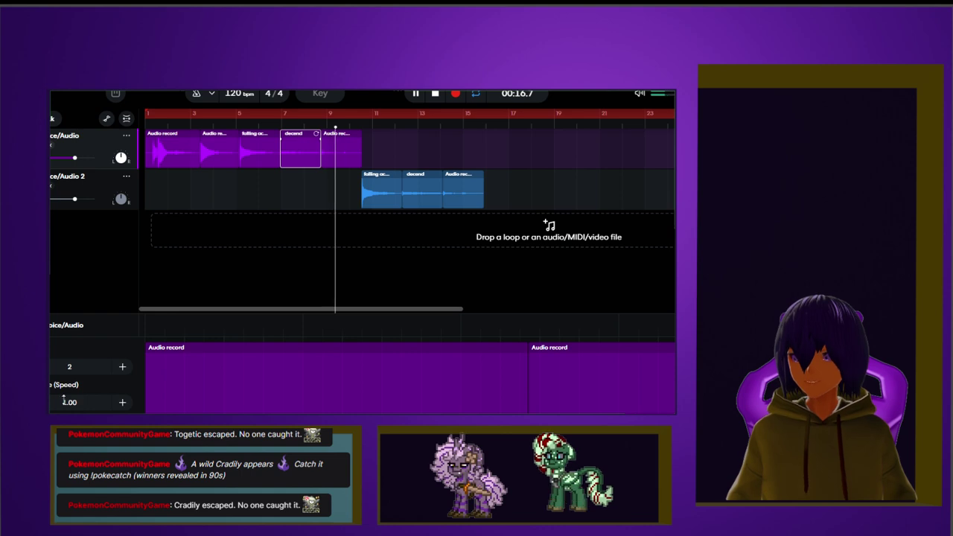
left_click(249, 117)
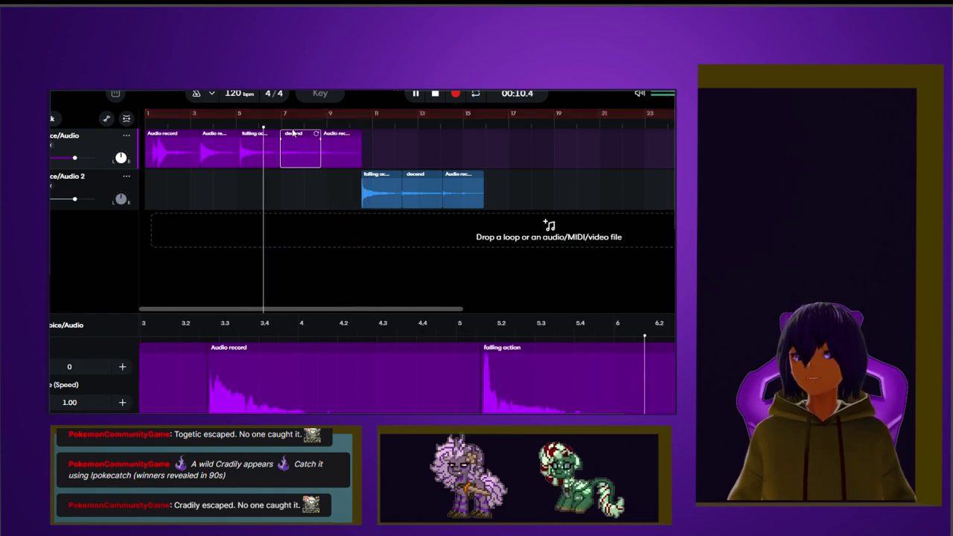
left_click(419, 185)
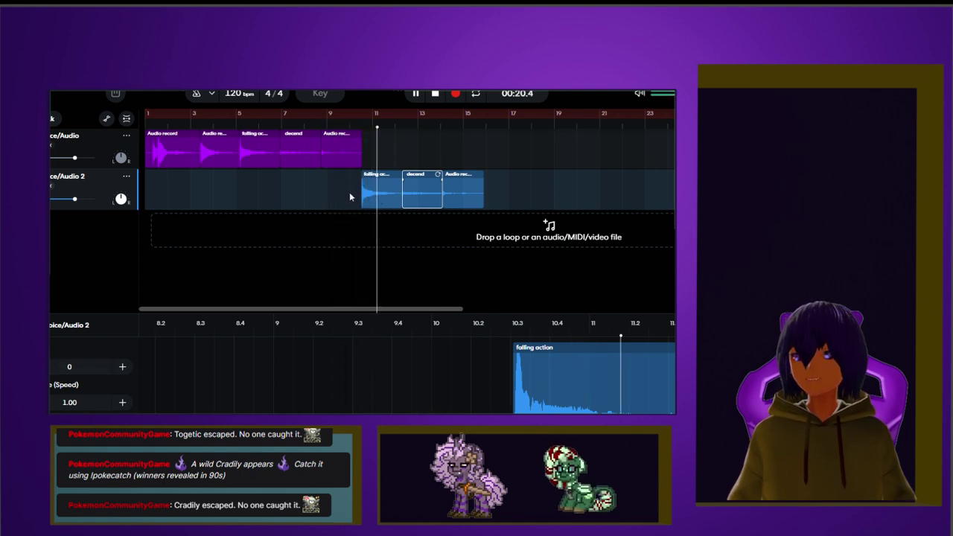
Step: Move the three regions on Voice/Audio 2 to start at about bar 6 and listen from about bar 4
left_click_drag(503, 192, 342, 194)
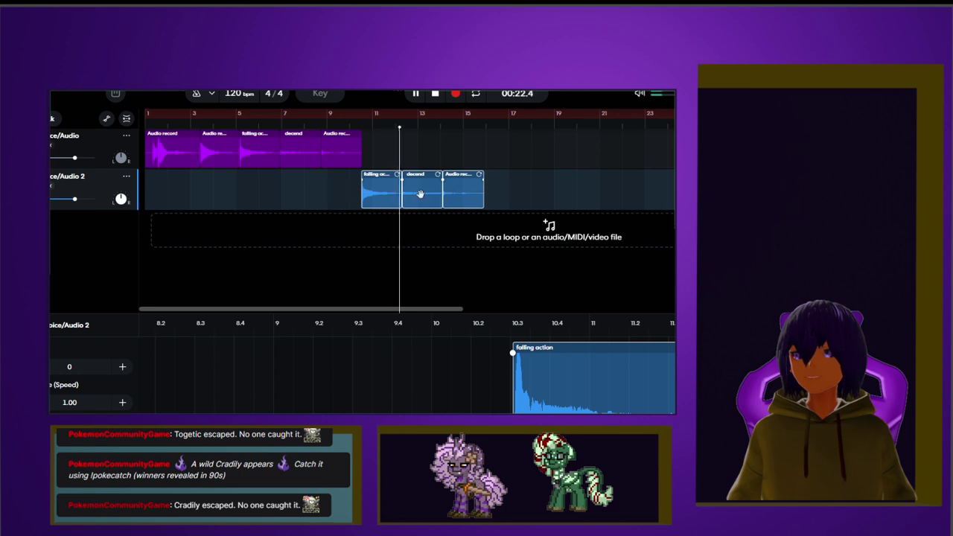
left_click_drag(420, 193, 327, 191)
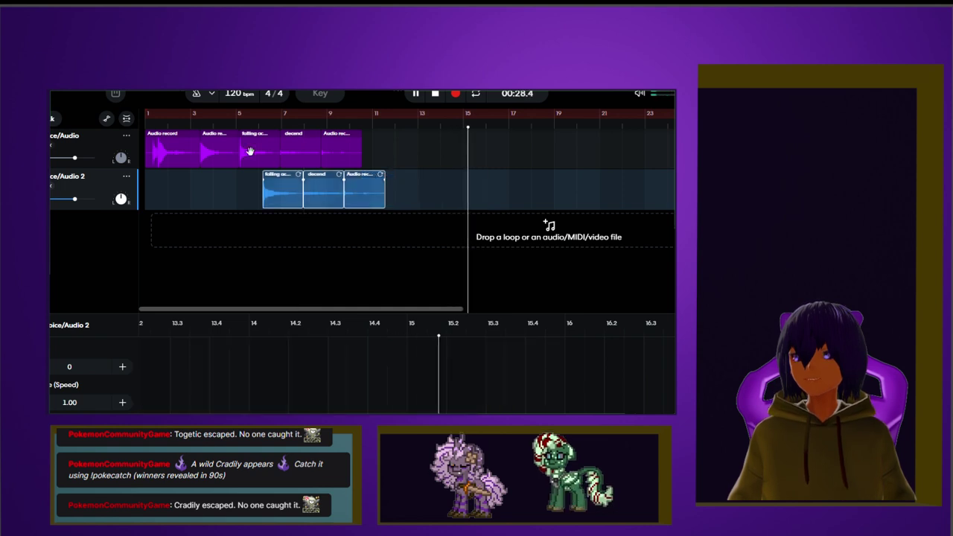
left_click(281, 119)
left_click(223, 120)
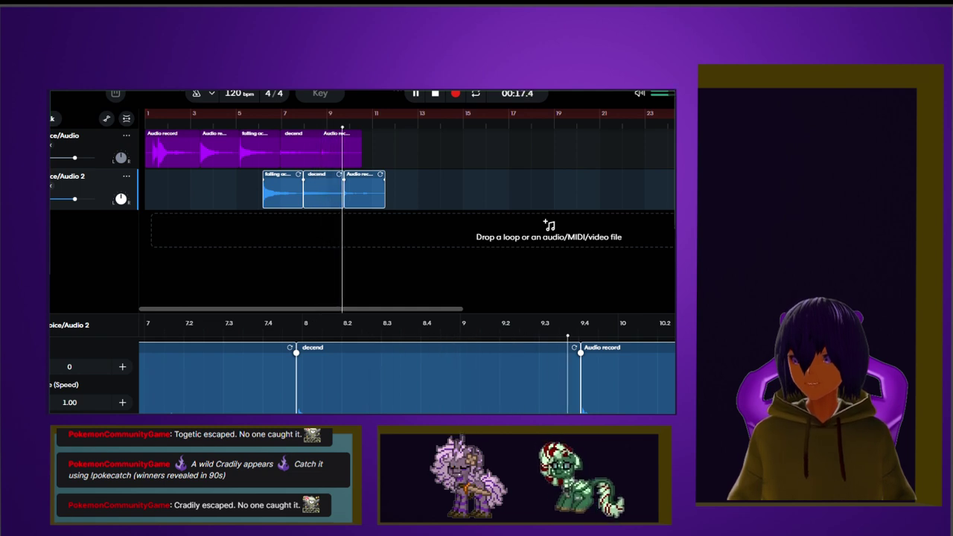
Step: Delete the falling action copy from the Voice/Audio 2 track and listen from about bar 6
left_click(274, 189)
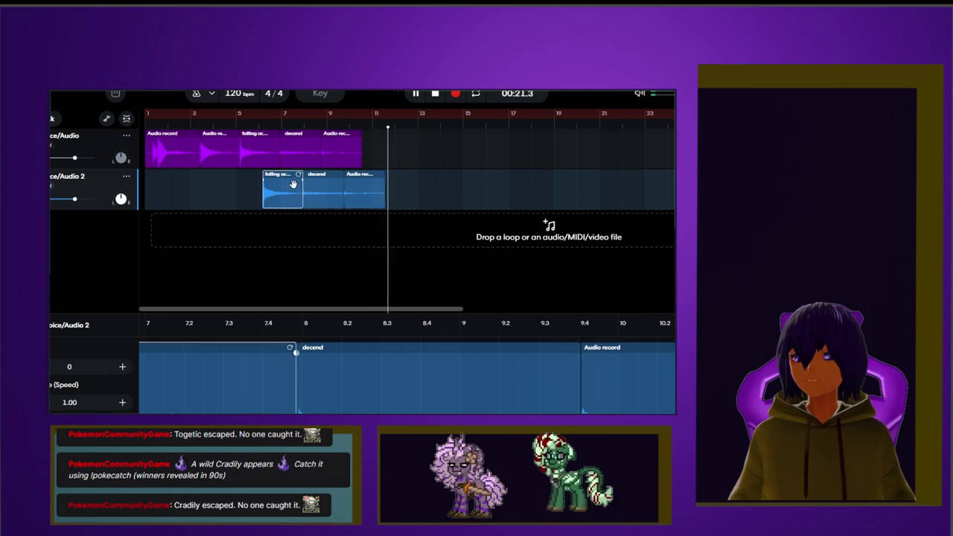
key("Delete")
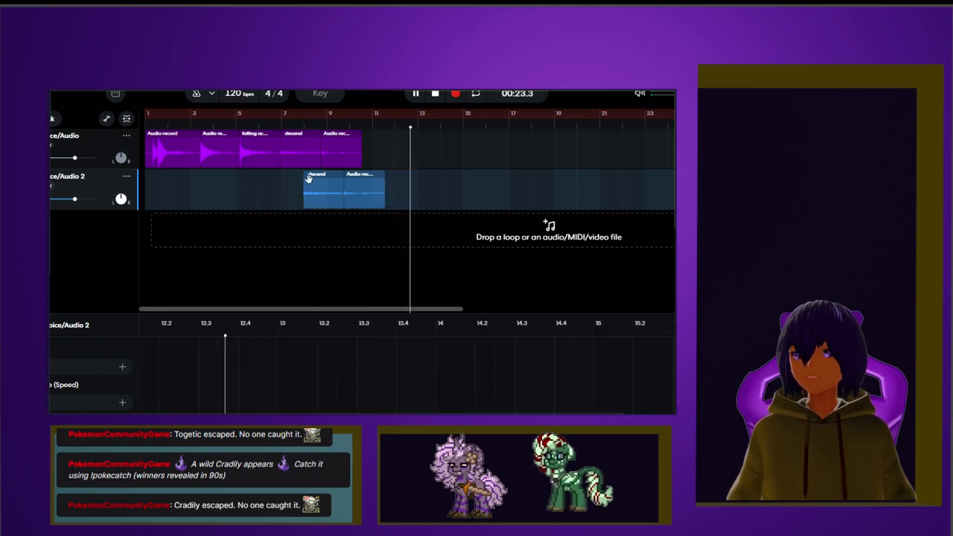
left_click(260, 119)
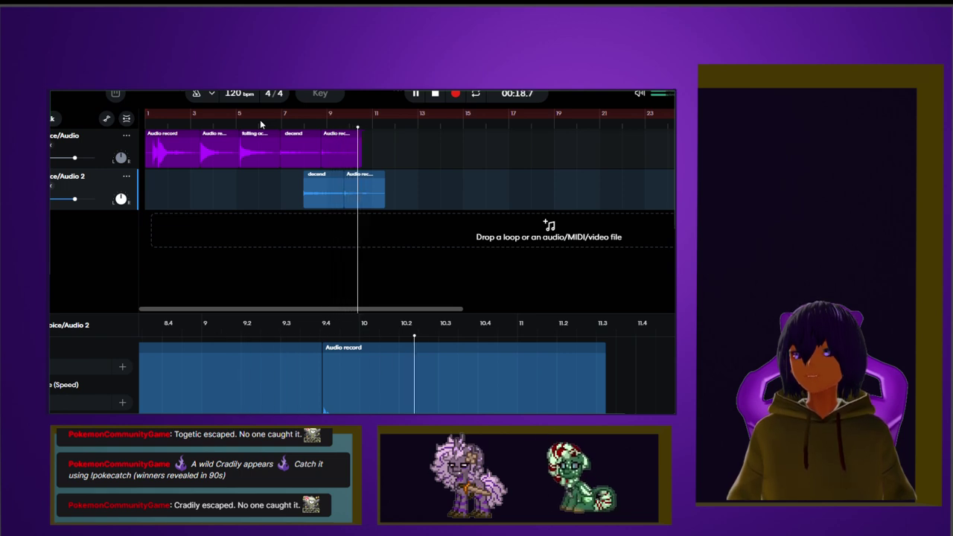
key("space")
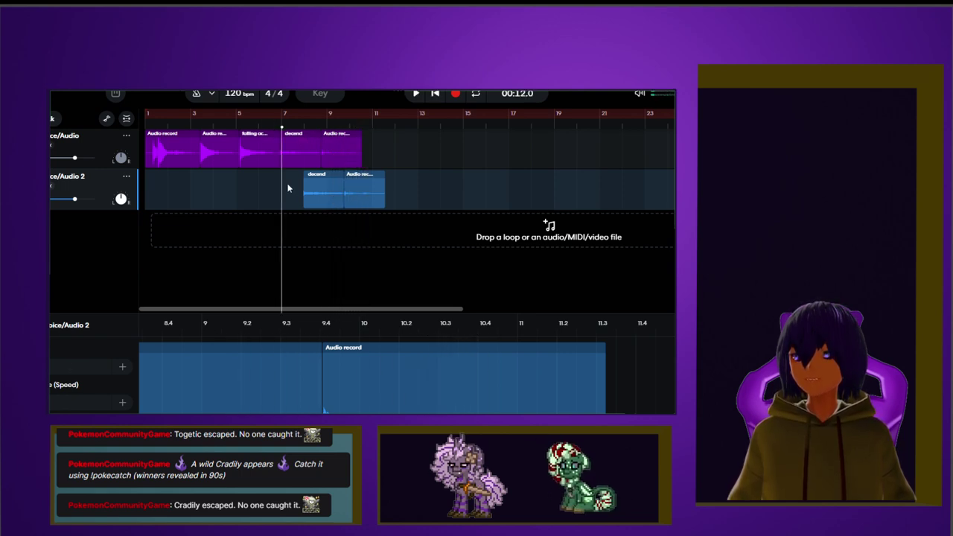
Step: Move the two remaining Voice/Audio 2 regions to start where the first track's last region begins, and listen from about bar 6
left_click_drag(290, 187, 419, 209)
left_click_drag(346, 193, 363, 193)
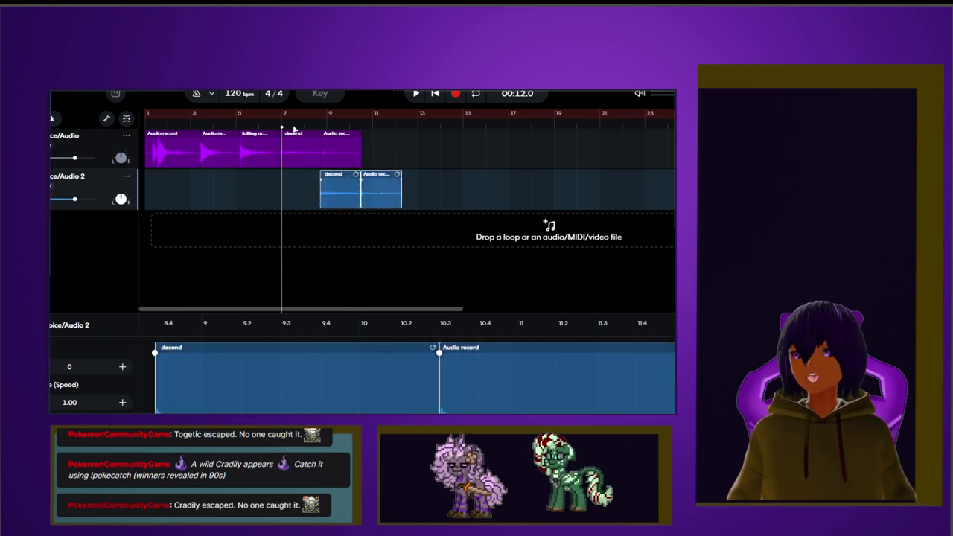
left_click_drag(294, 129, 272, 127)
key("space")
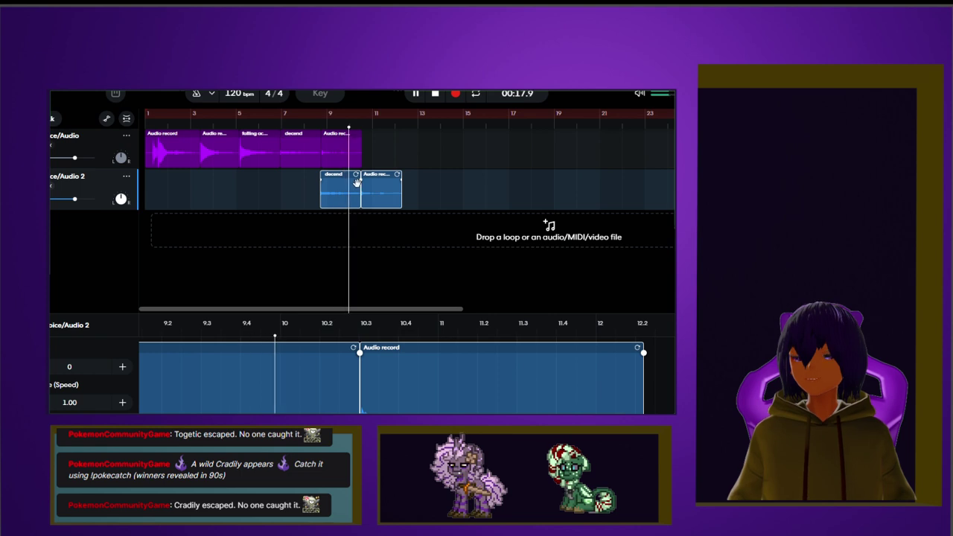
Step: Align the two Voice/Audio 2 regions directly under the first track's decend region and the region after it
left_click_drag(379, 195, 338, 193)
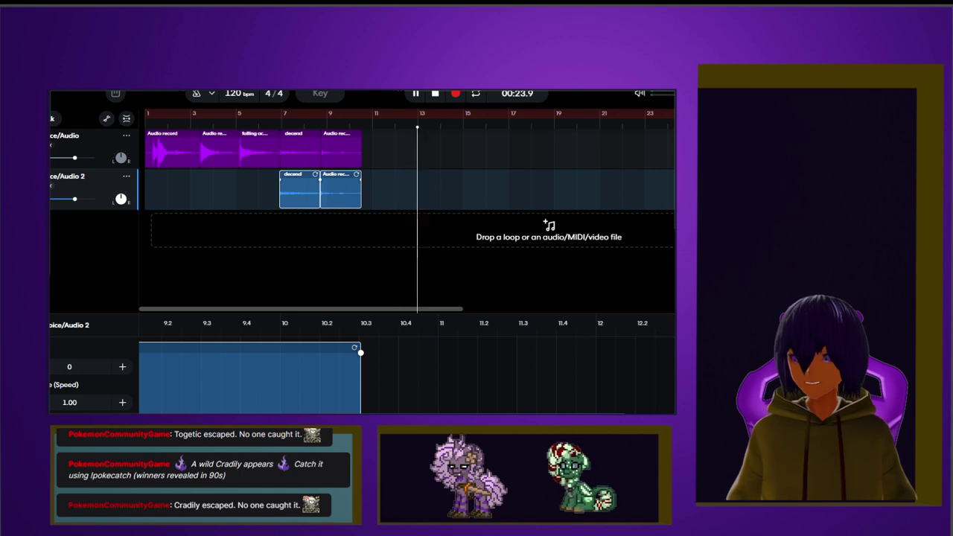
left_click(192, 411)
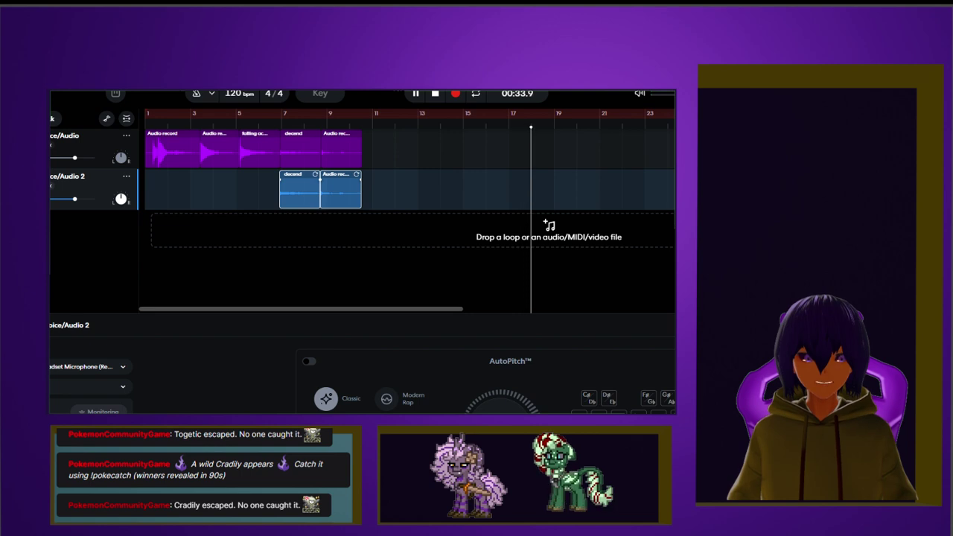
Step: Lower the Voice/Audio 2 track's volume, listen from about bar 4 and from the beginning, and return the playhead to the start
left_click(225, 121)
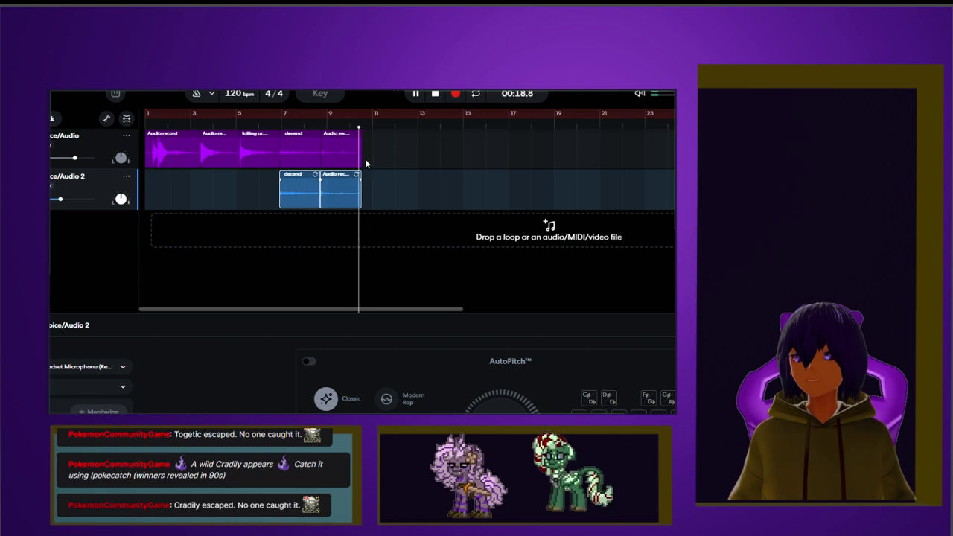
left_click(148, 127)
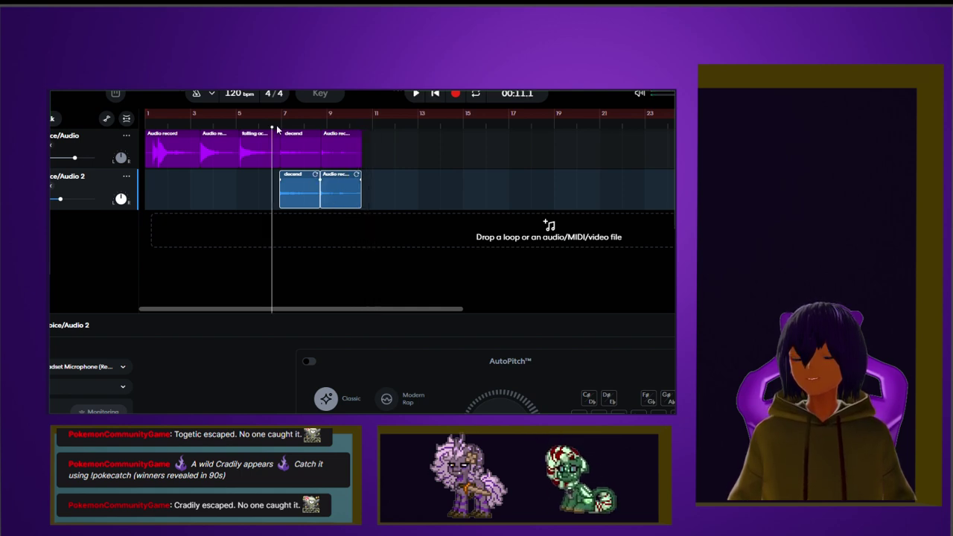
left_click_drag(277, 131, 148, 133)
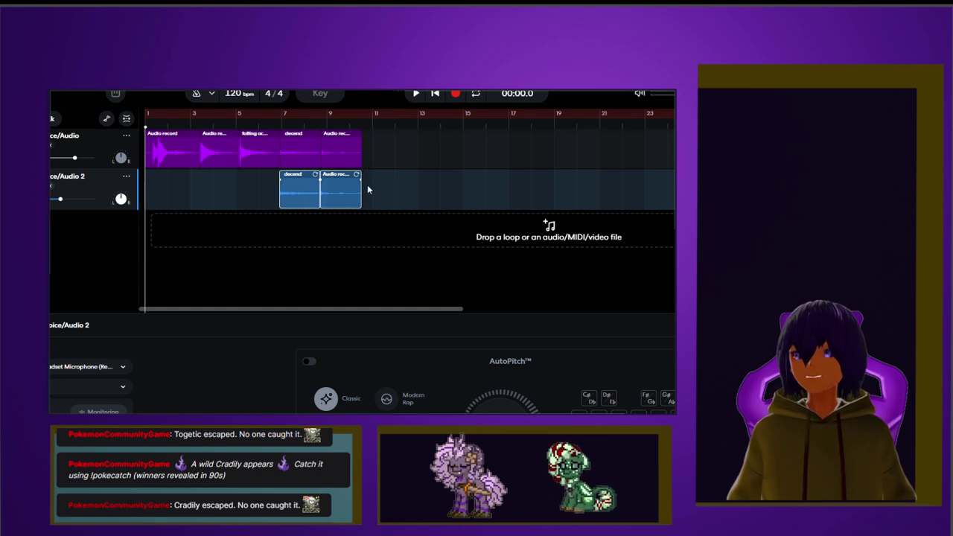
Step: Add a third Voice/Audio track below the two existing ones
left_click(53, 119)
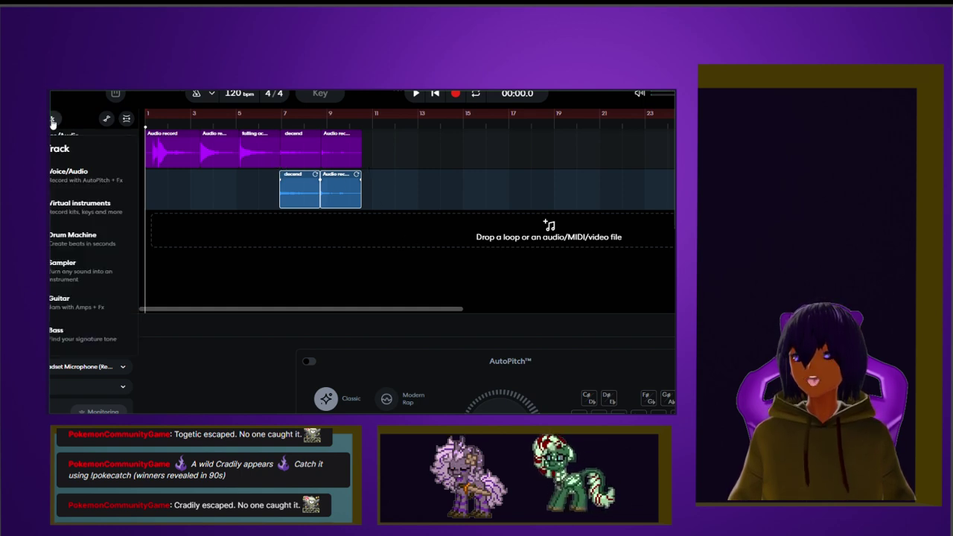
left_click(57, 172)
left_click(290, 230)
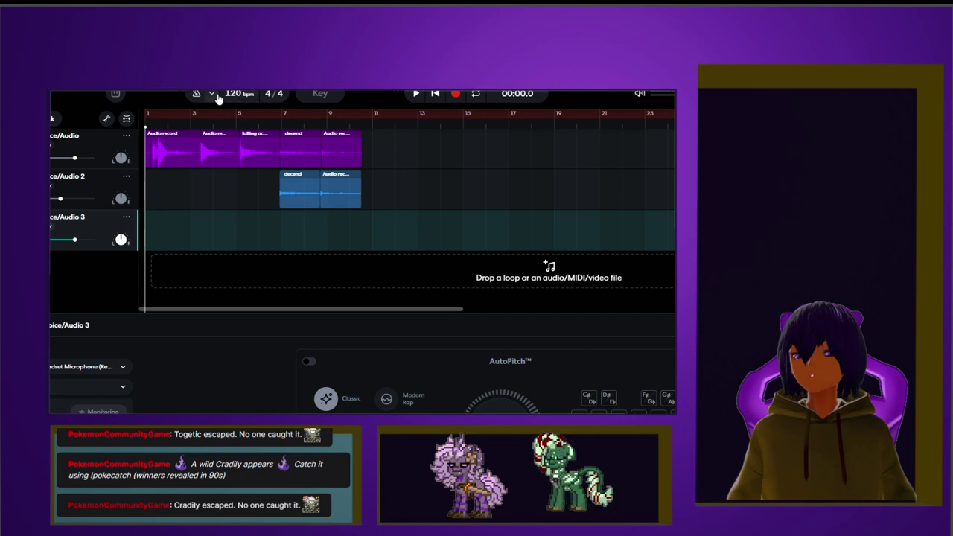
Step: Check the metronome settings, switch the metronome on, and play the arrangement briefly from the start
left_click(210, 95)
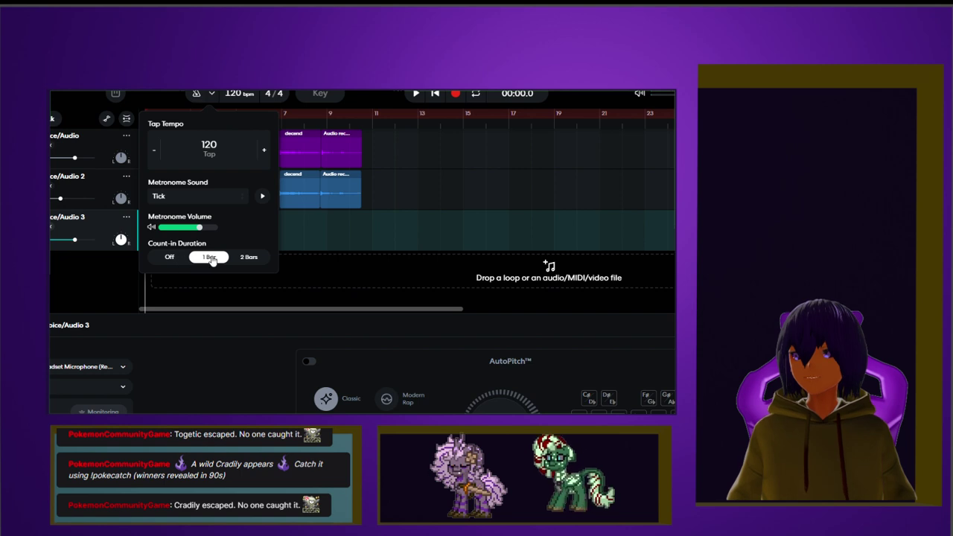
left_click(196, 95)
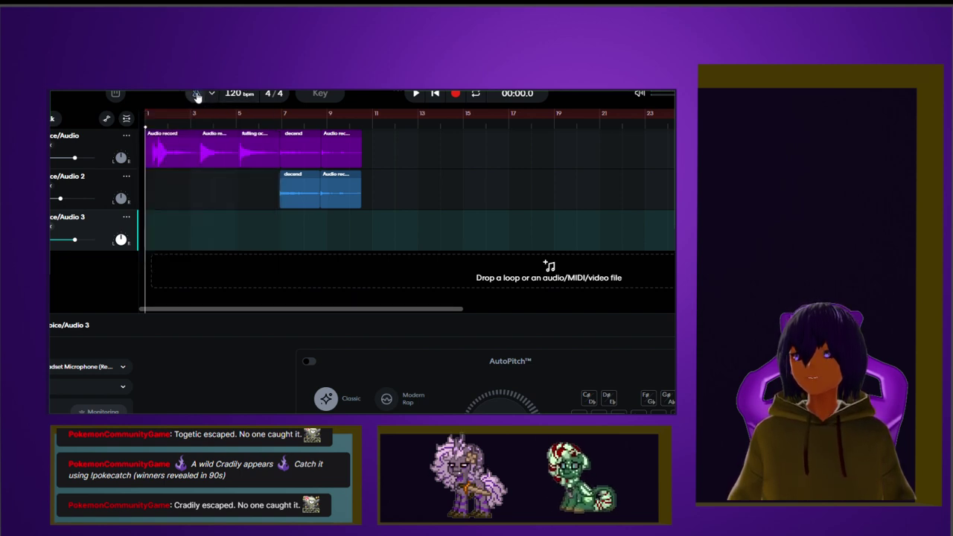
key("space")
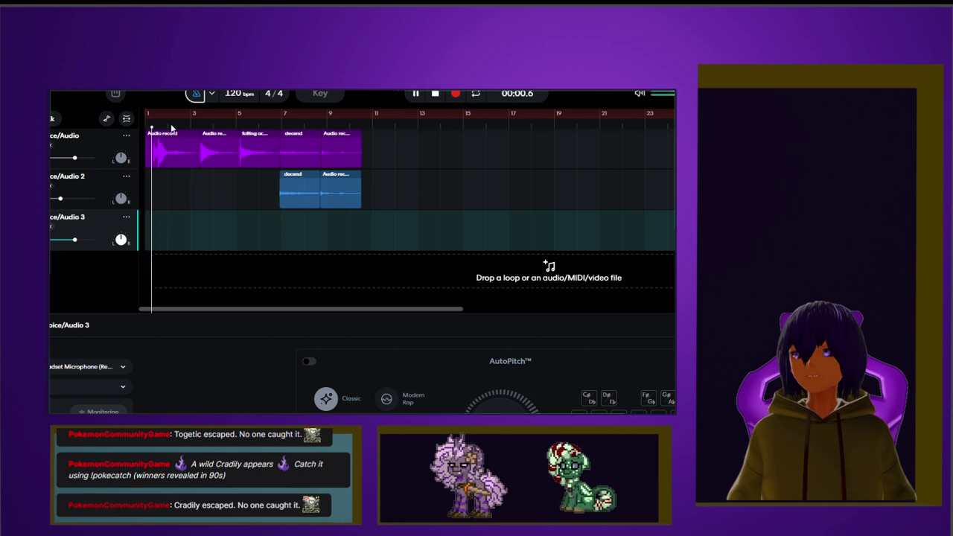
key("space")
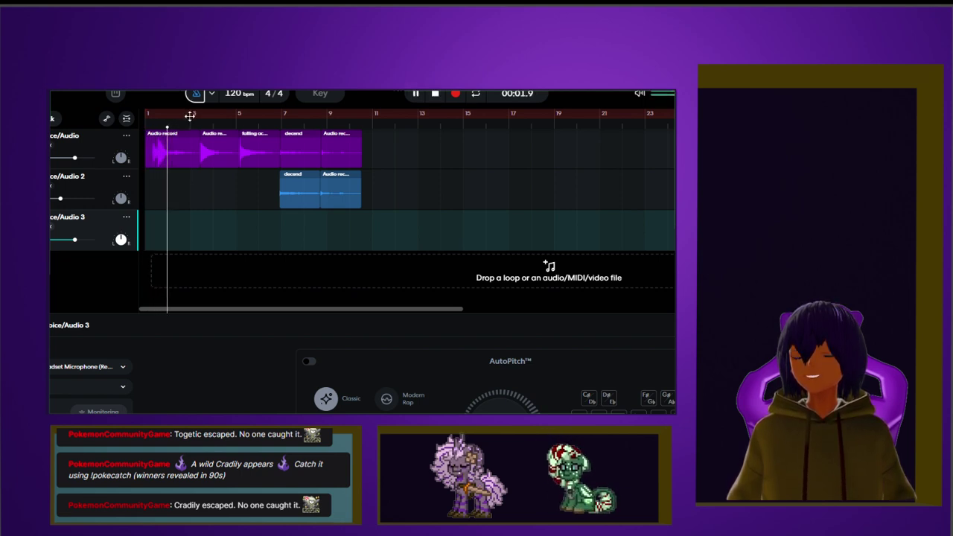
Step: Audition the metronome sounds from Bleep through Tick and choose Slap
left_click(212, 96)
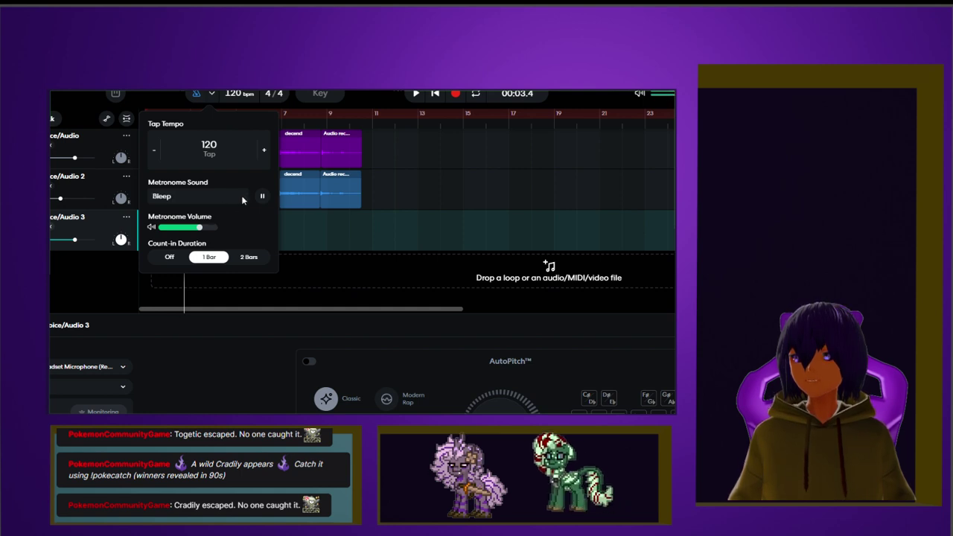
key("Down")
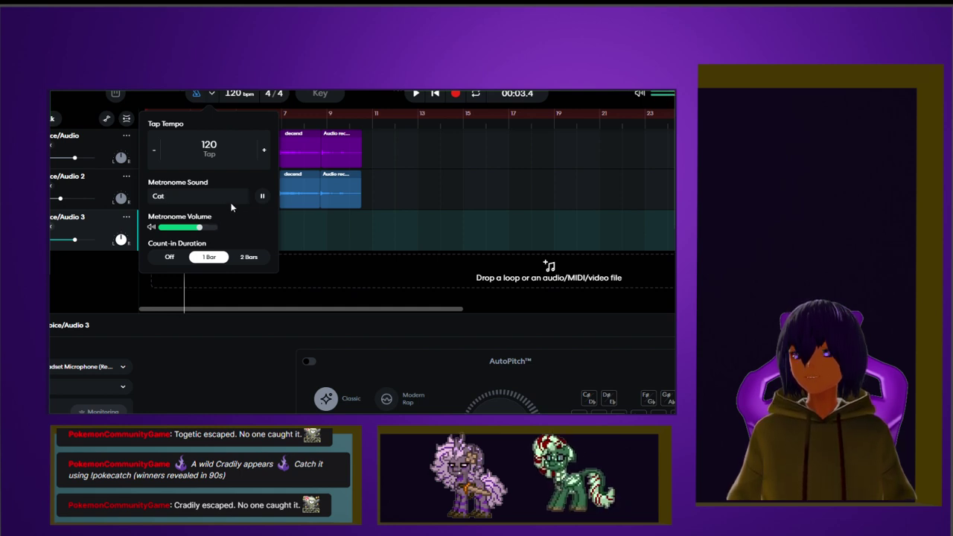
key("Down")
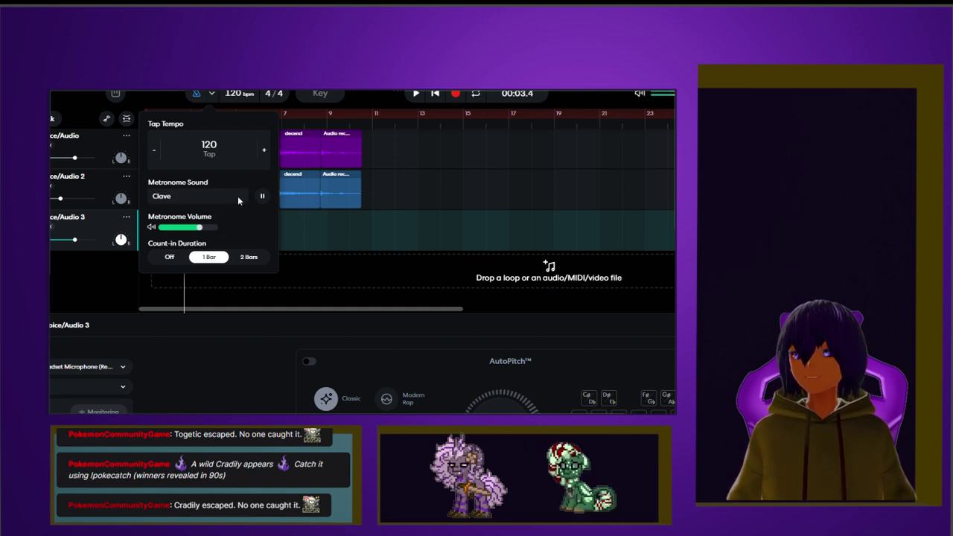
key("Down")
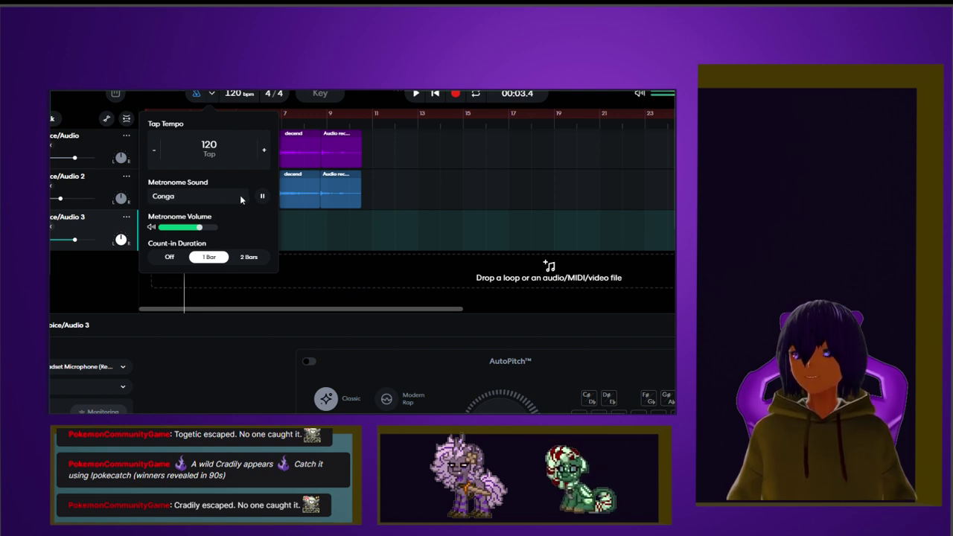
key("Down")
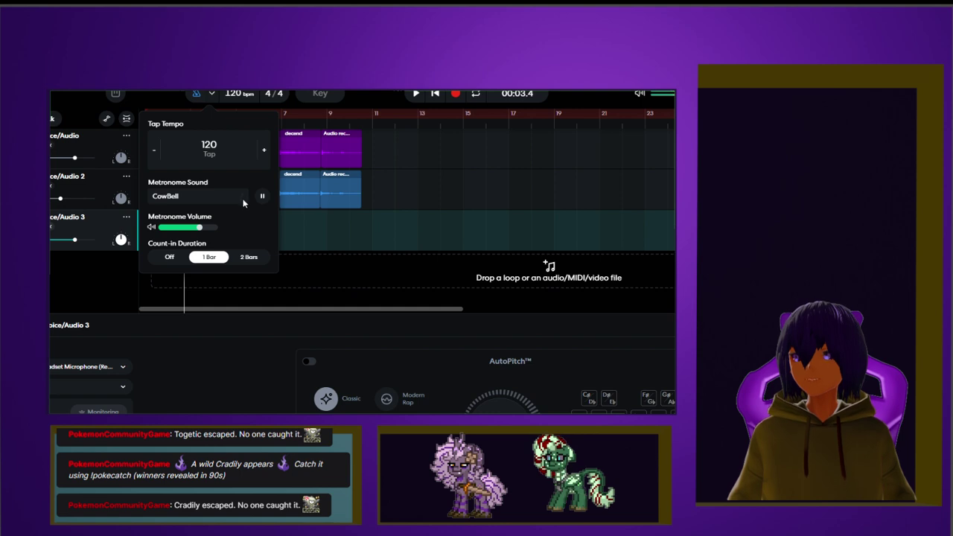
key("Down")
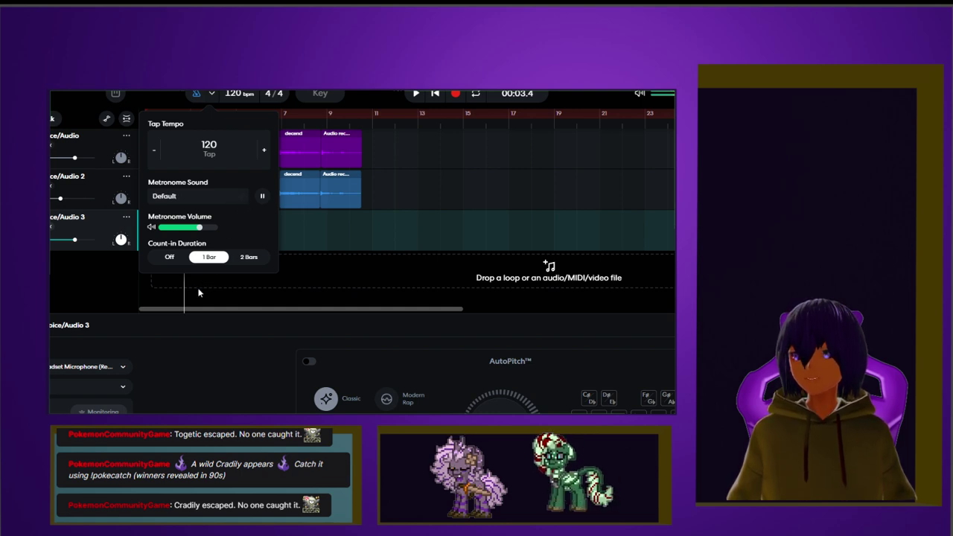
key("Down")
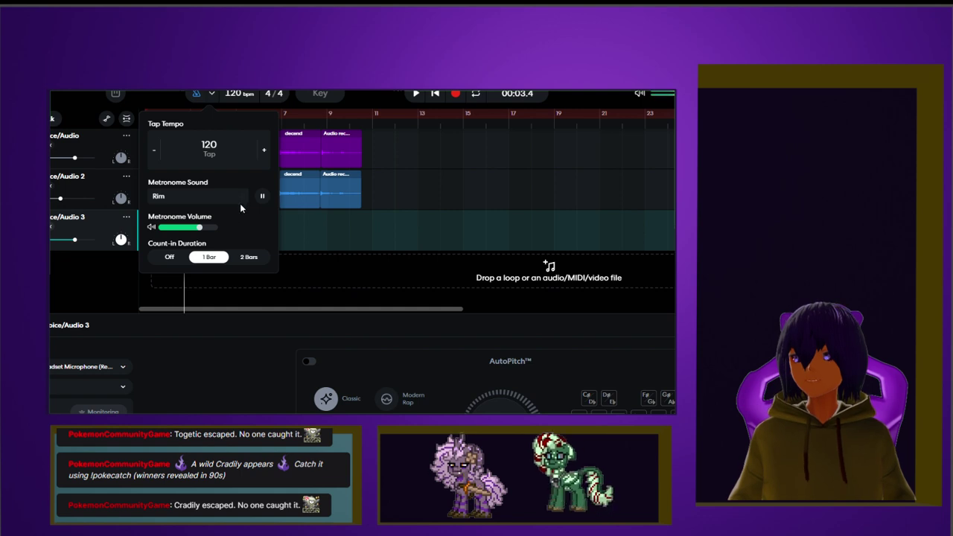
key("Down")
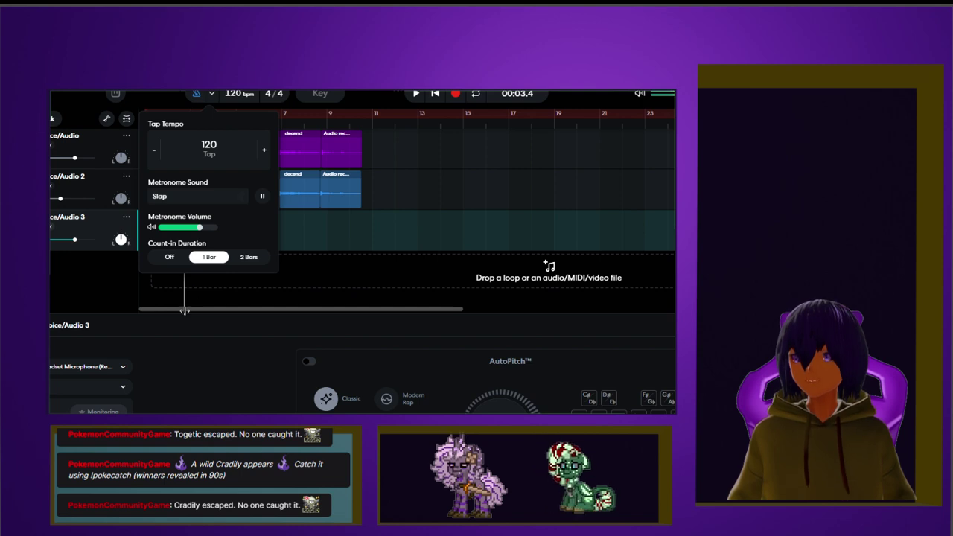
key("Down")
key("Up")
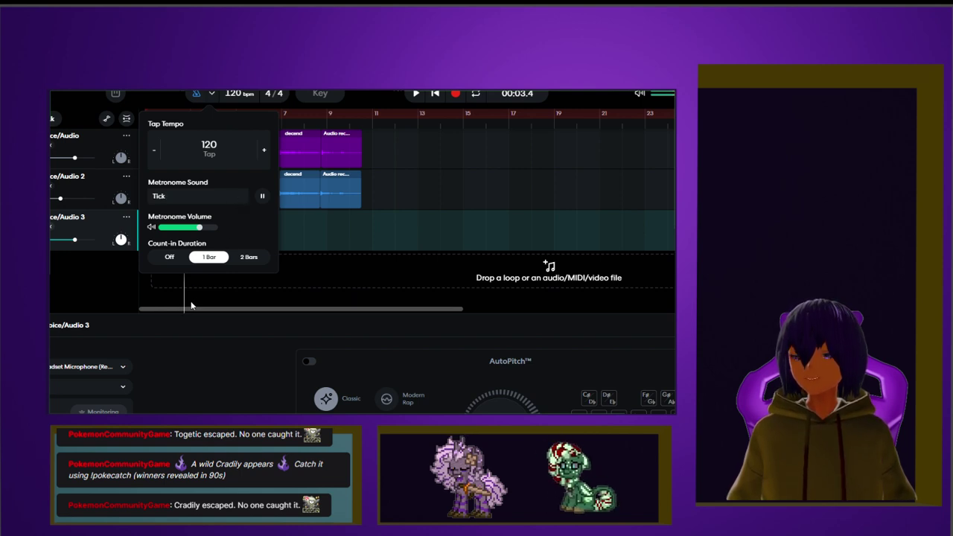
Step: Try the 2 Bars count-in duration, set the count-in to Off, and close the metronome settings
left_click(248, 256)
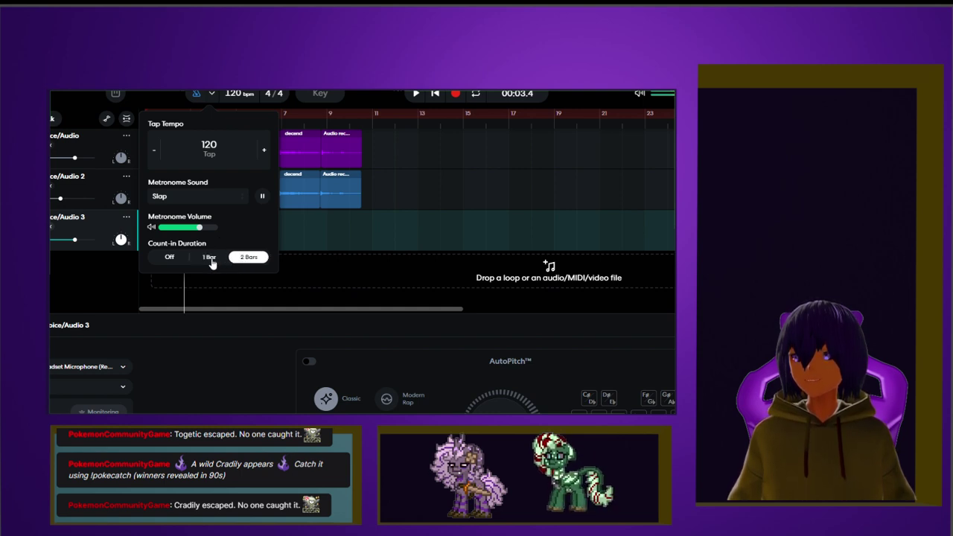
left_click(171, 257)
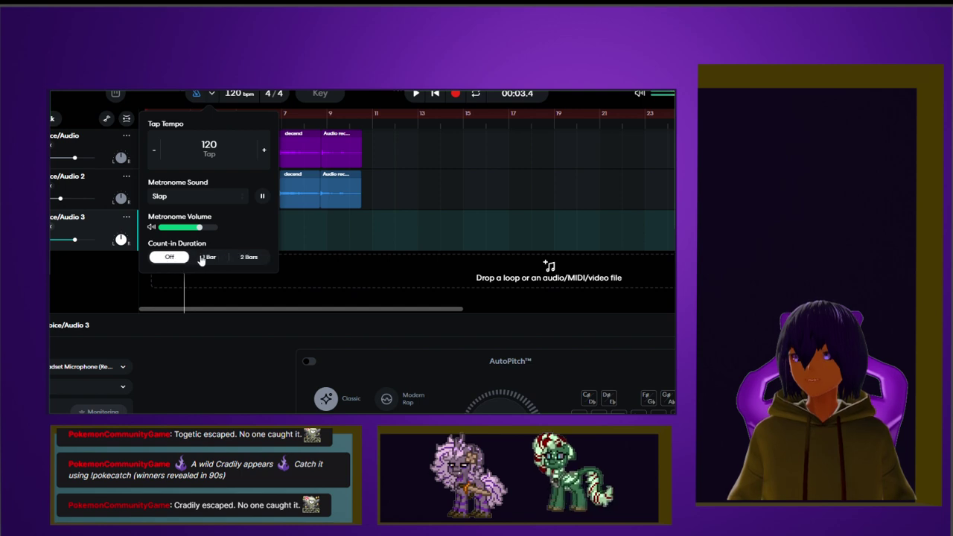
left_click(253, 233)
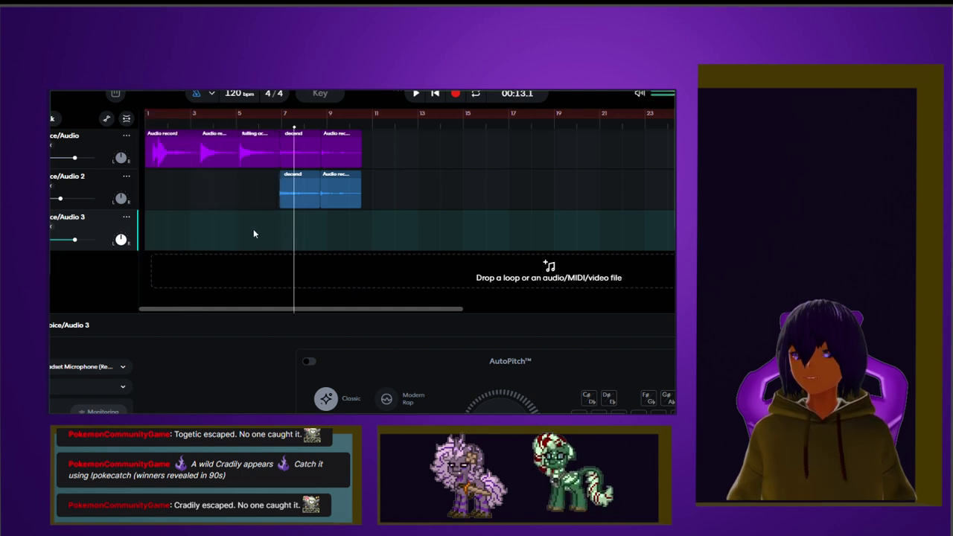
Step: Set the metronome count-in duration to 1 Bar while the arrangement plays, and return the playhead to the start
left_click(212, 93)
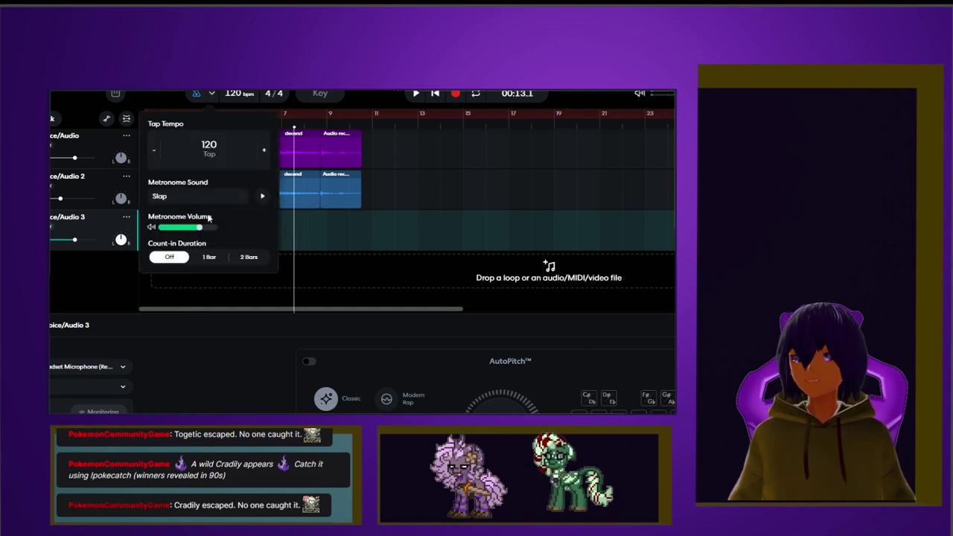
key("space")
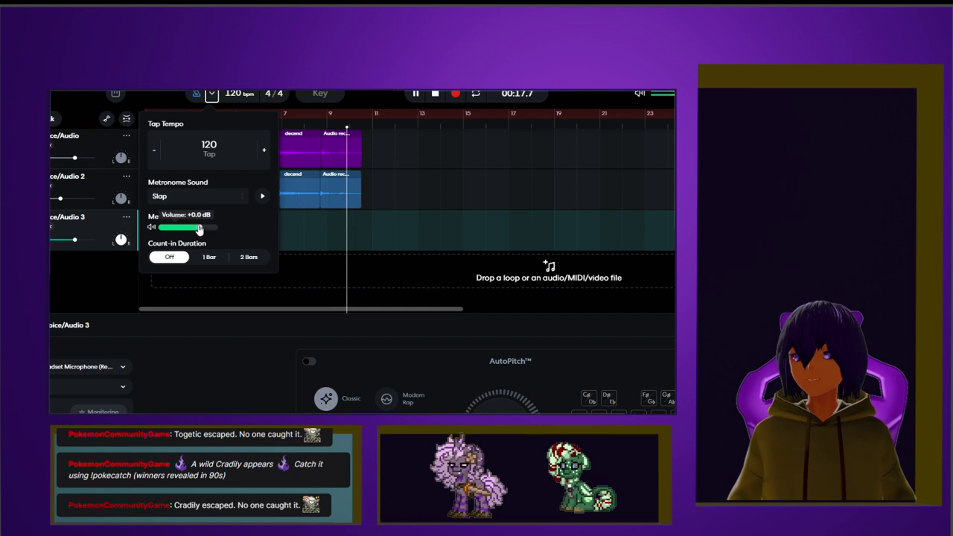
left_click(212, 257)
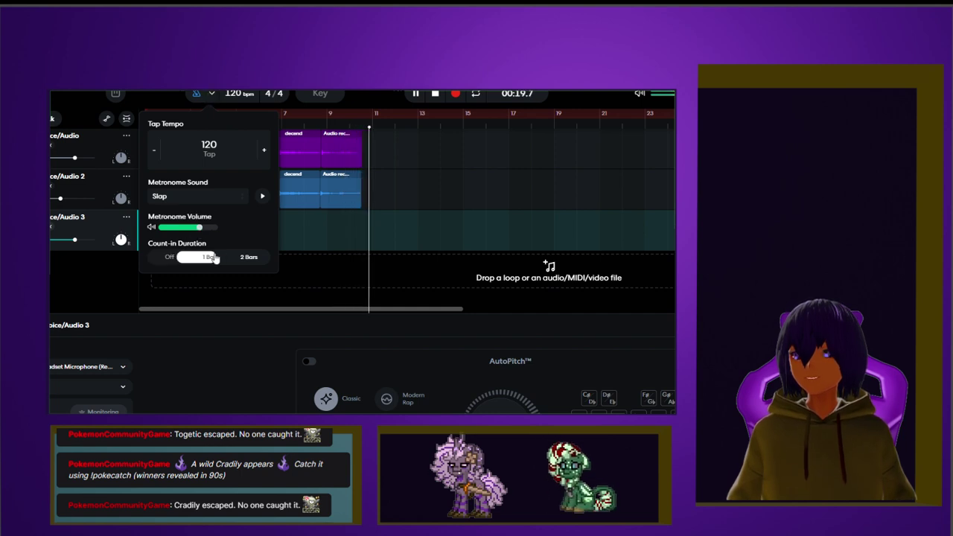
left_click(216, 115)
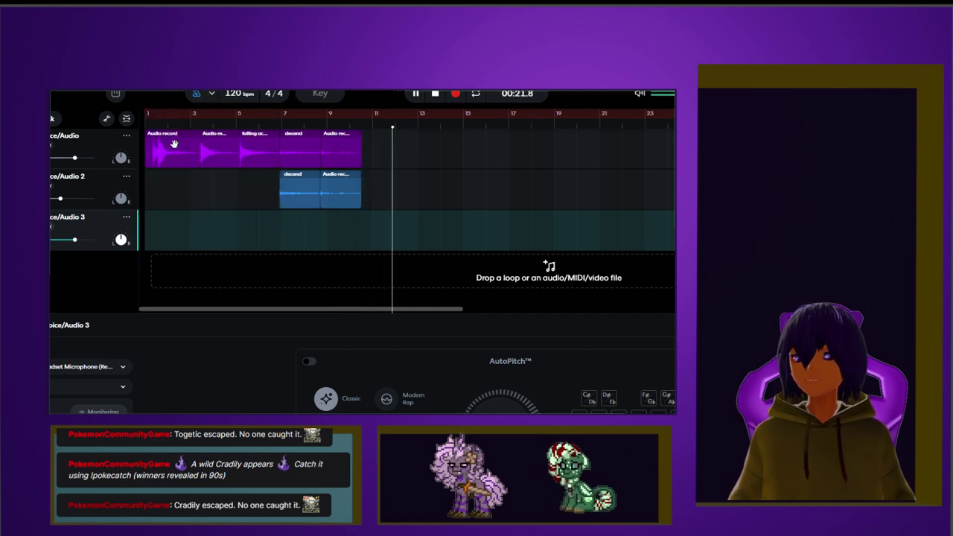
key("space")
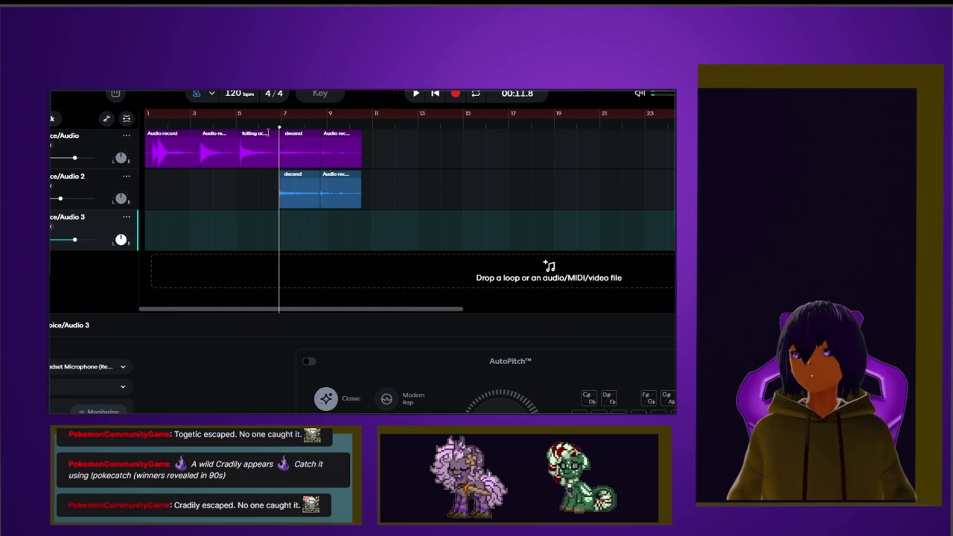
key("Home")
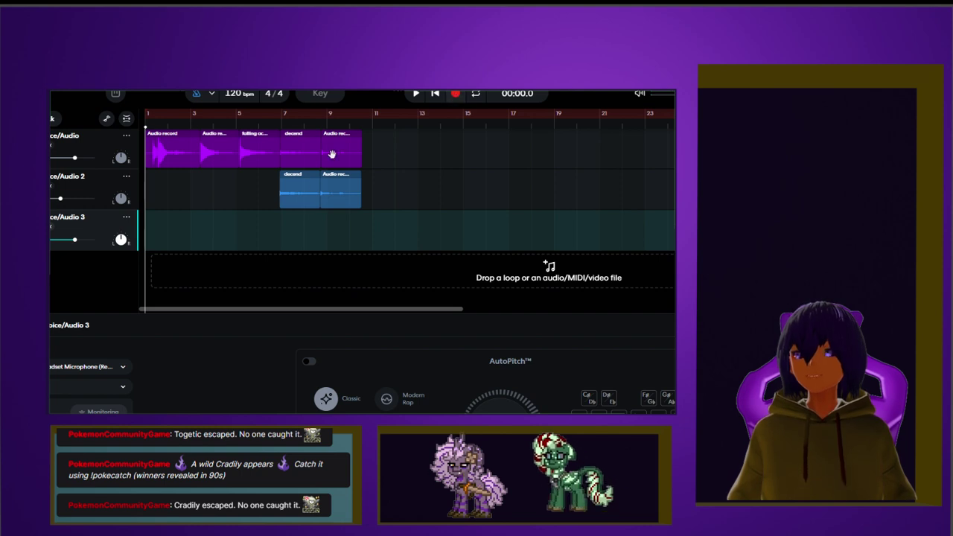
Step: Record a trial take on the third track from the start, and delete the recorded region
left_click(456, 93)
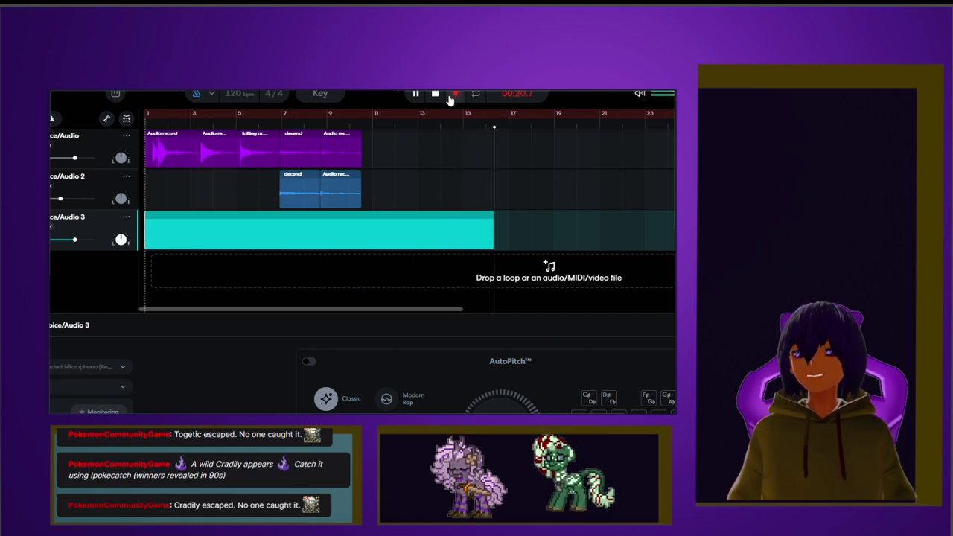
left_click(460, 93)
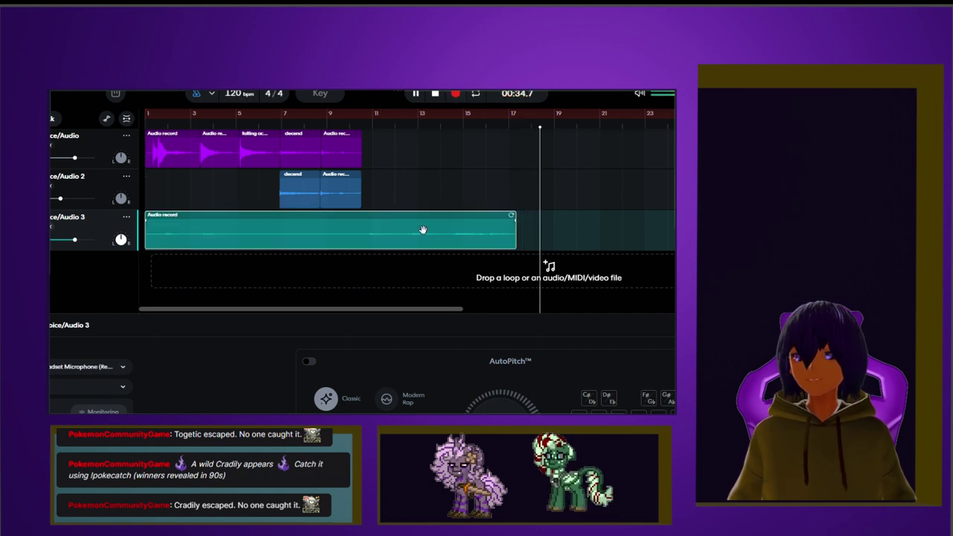
key("Delete")
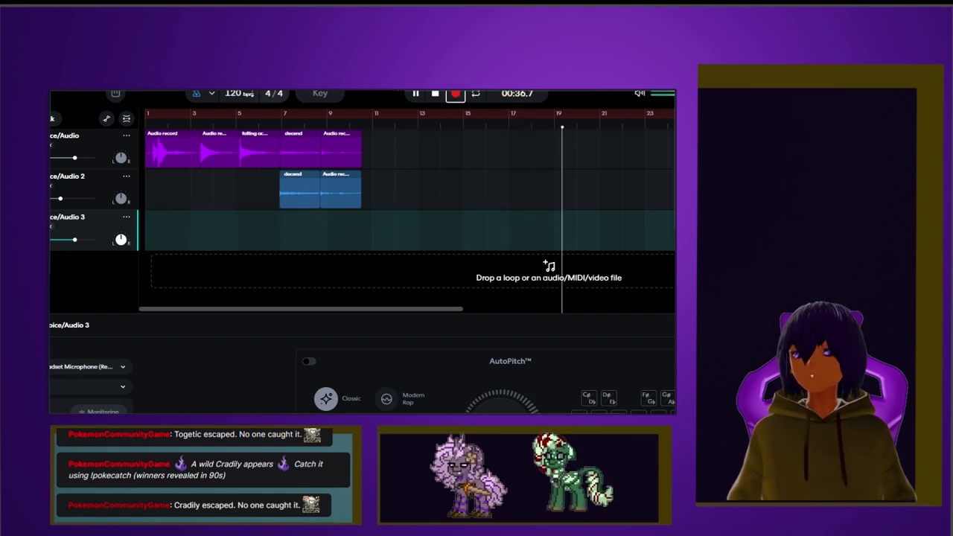
key("space")
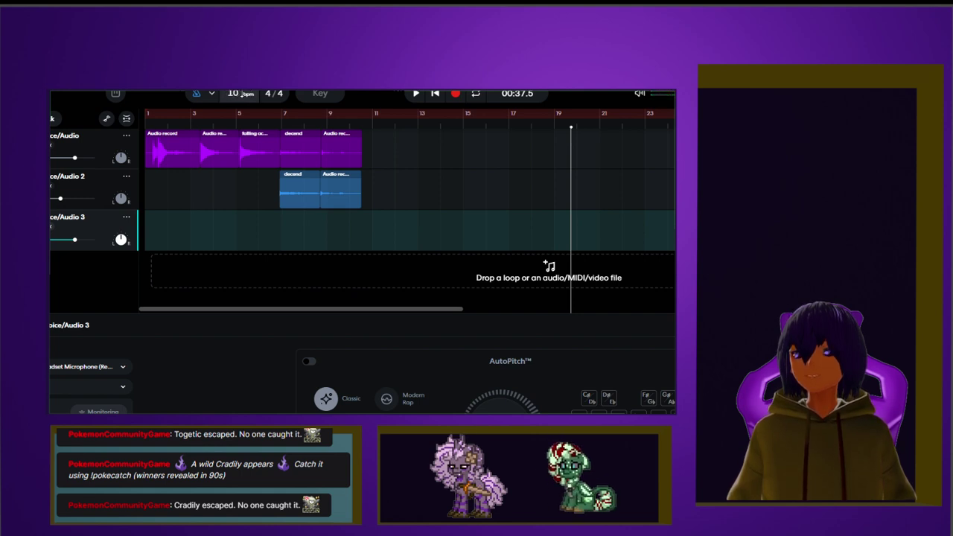
Step: Try a project tempo of 240 BPM with the existing audio regions adjusted, and play the arrangement from the start
type("5")
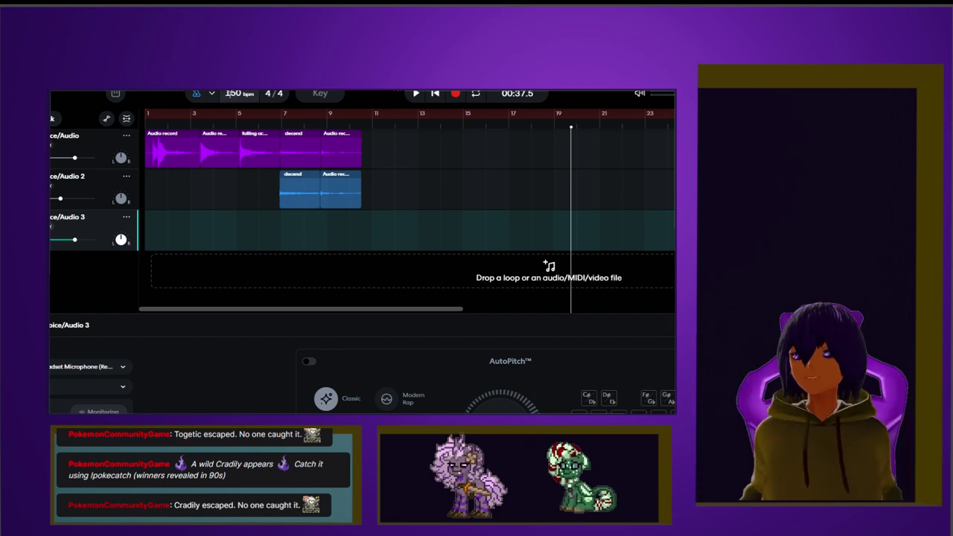
key("Return")
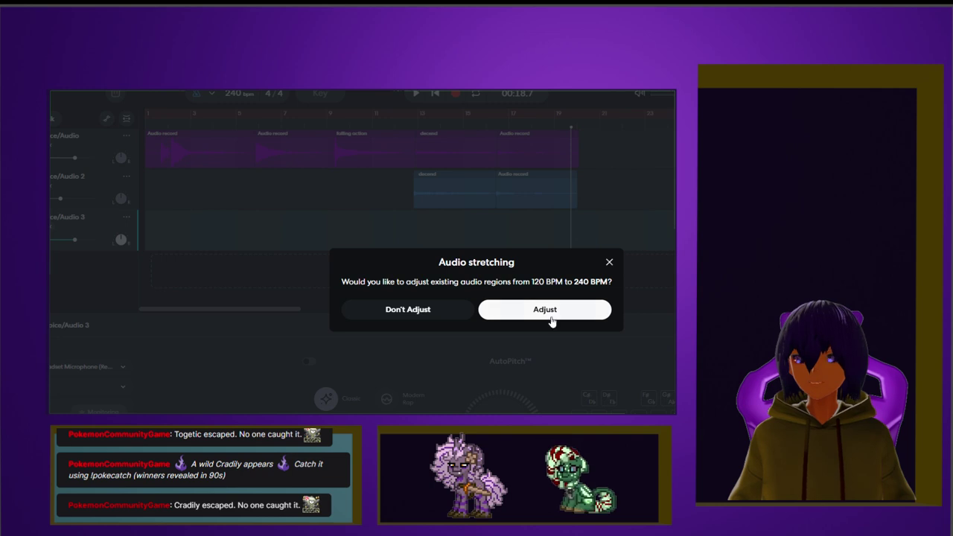
left_click(544, 315)
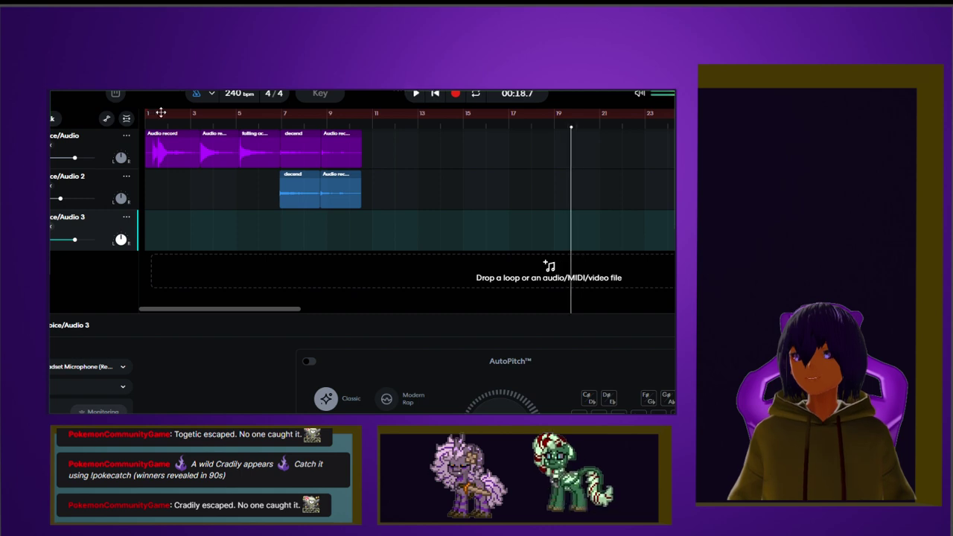
left_click_drag(570, 129, 94, 135)
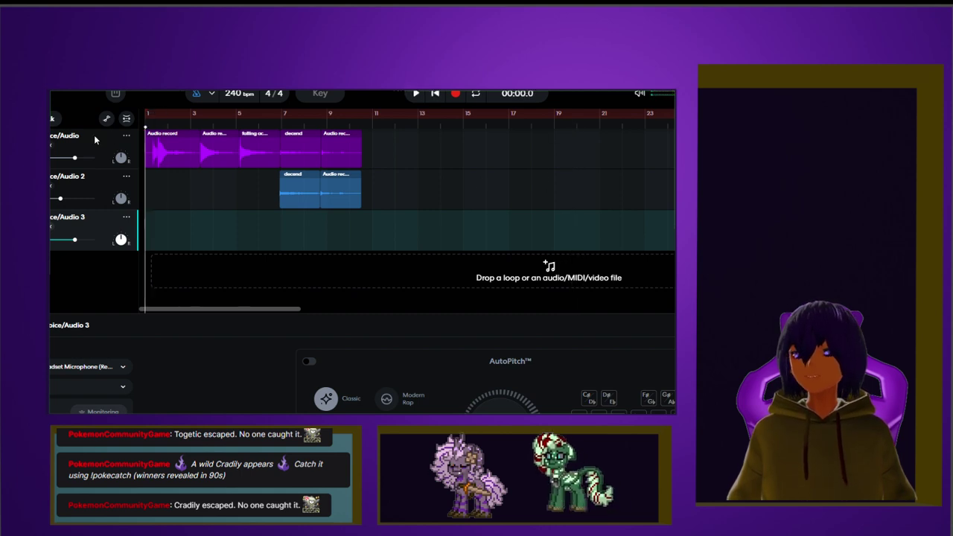
key("space")
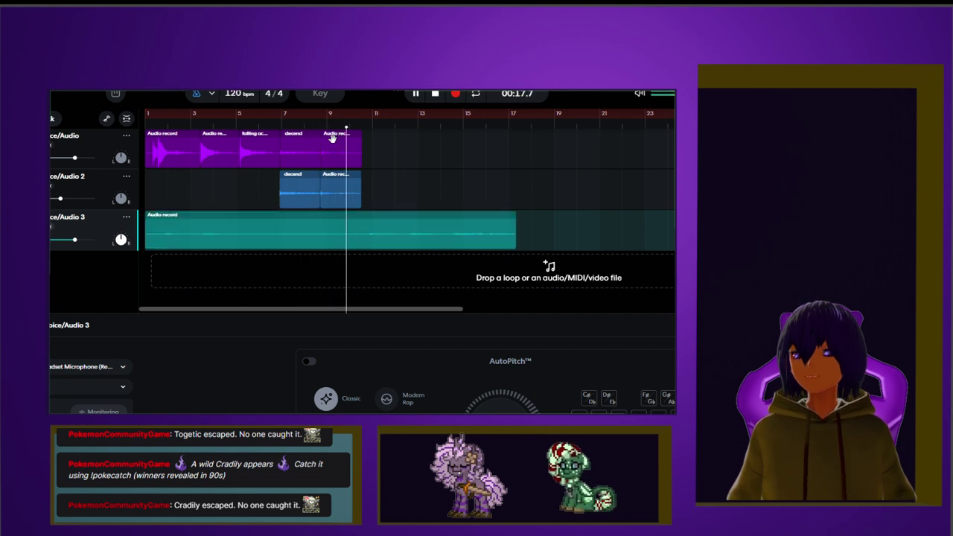
key("space")
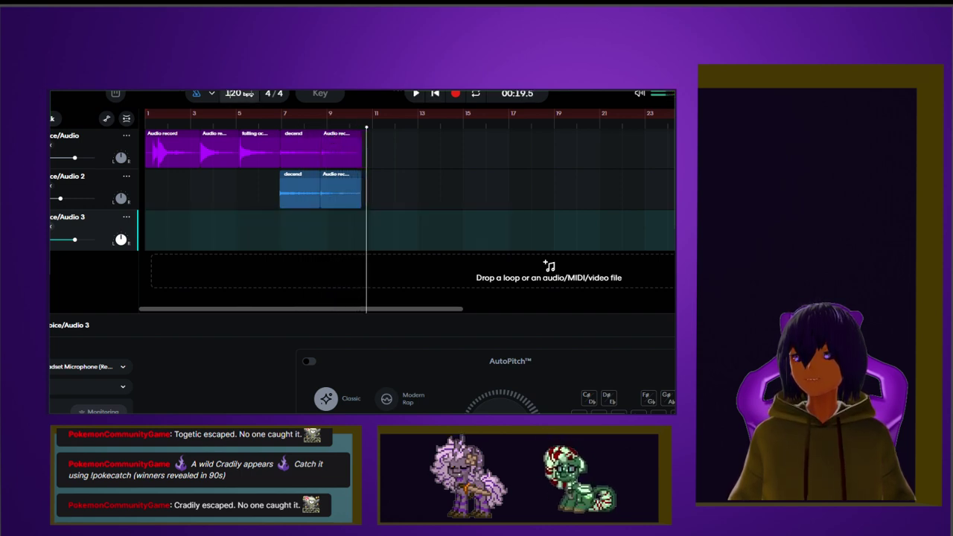
Step: Lower the project tempo to 119 BPM without adjusting the existing audio regions
scroll(232, 93, "down", 1)
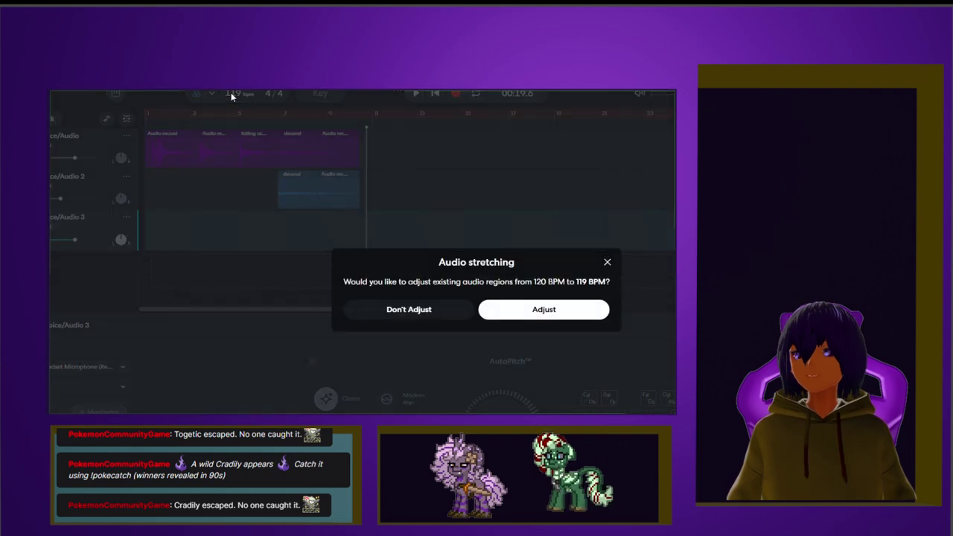
left_click(609, 261)
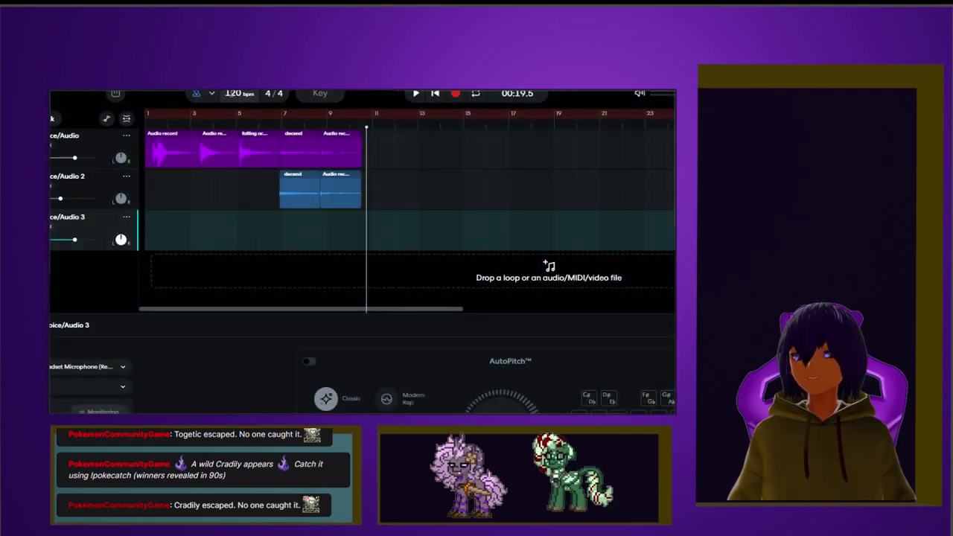
scroll(232, 93, "down", 1)
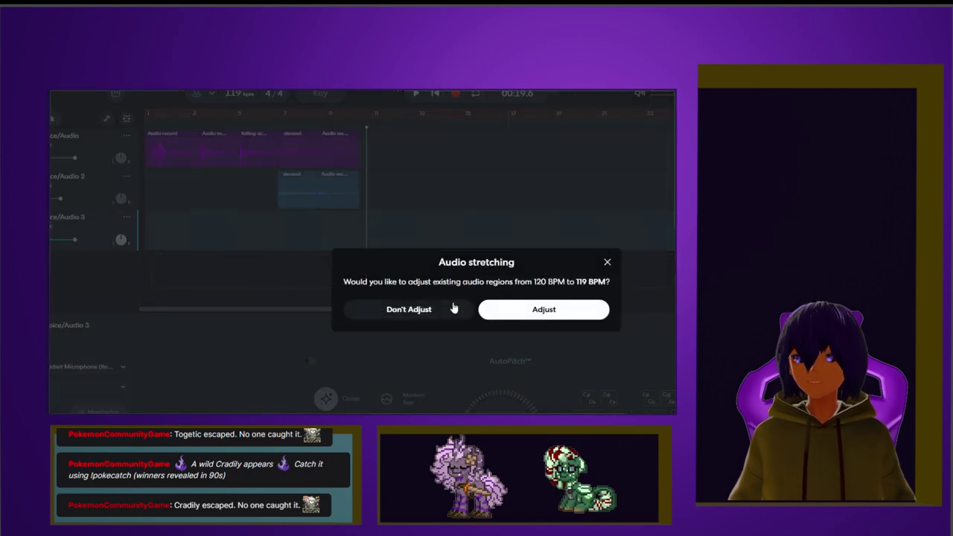
left_click(427, 309)
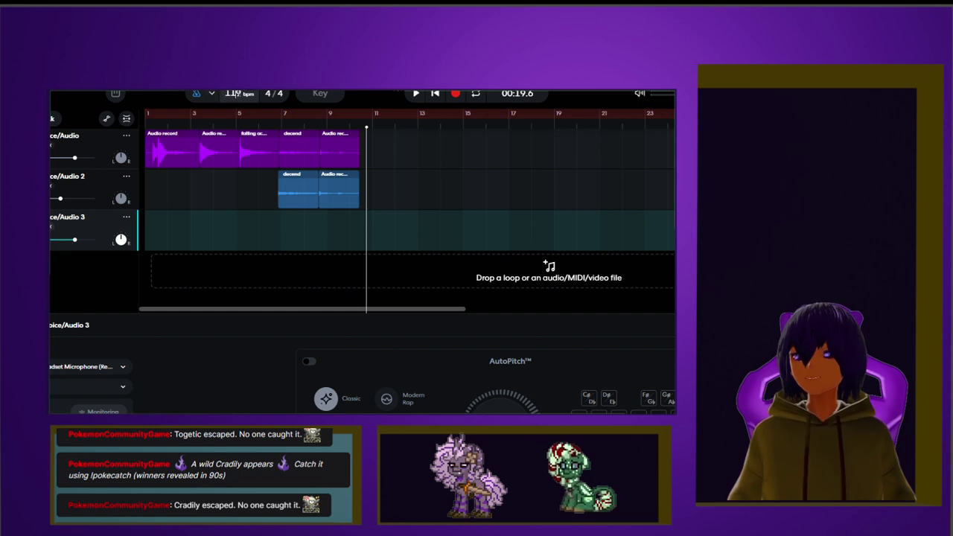
Step: Set the project tempo to 240 BPM without adjusting the audio regions, and play the arrangement through from the beginning
left_click(221, 93)
type("240")
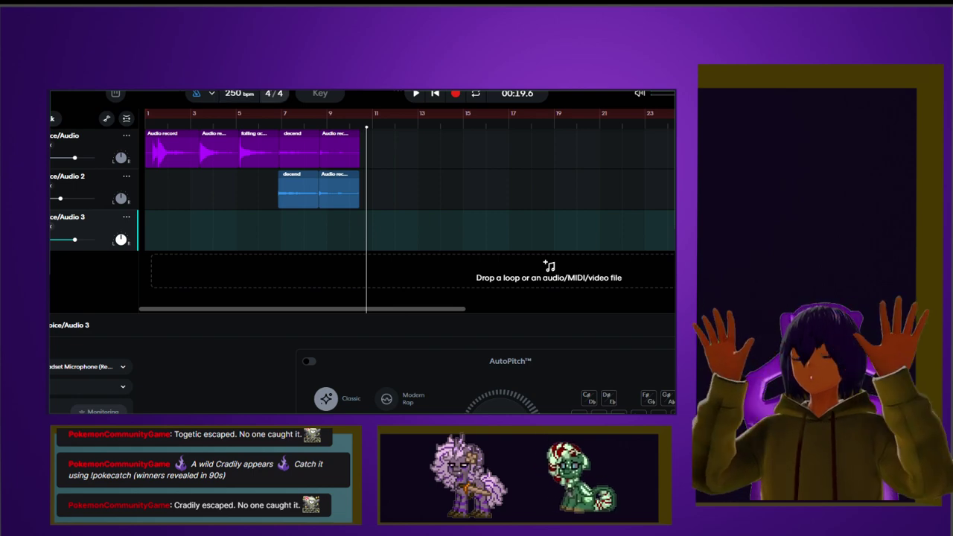
key("Return")
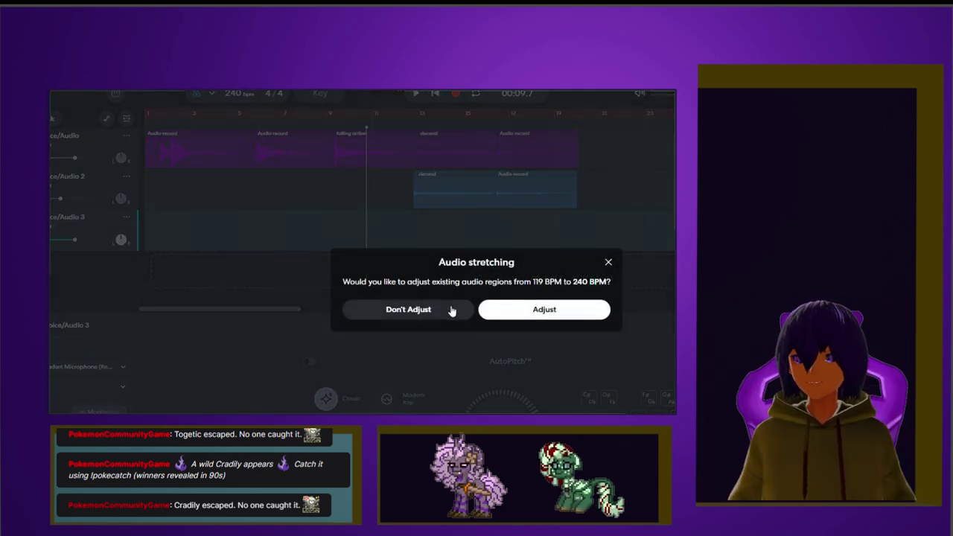
left_click(451, 311)
left_click(151, 120)
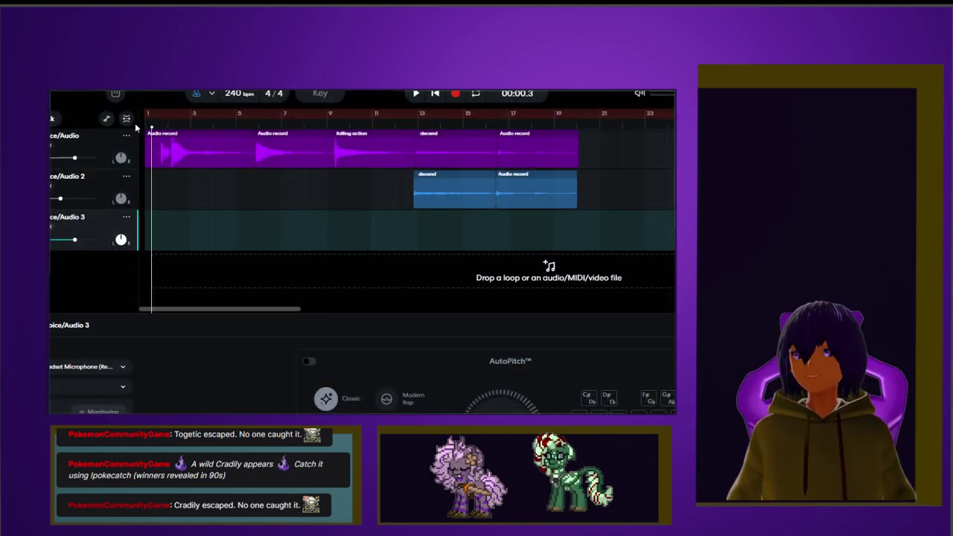
key("space")
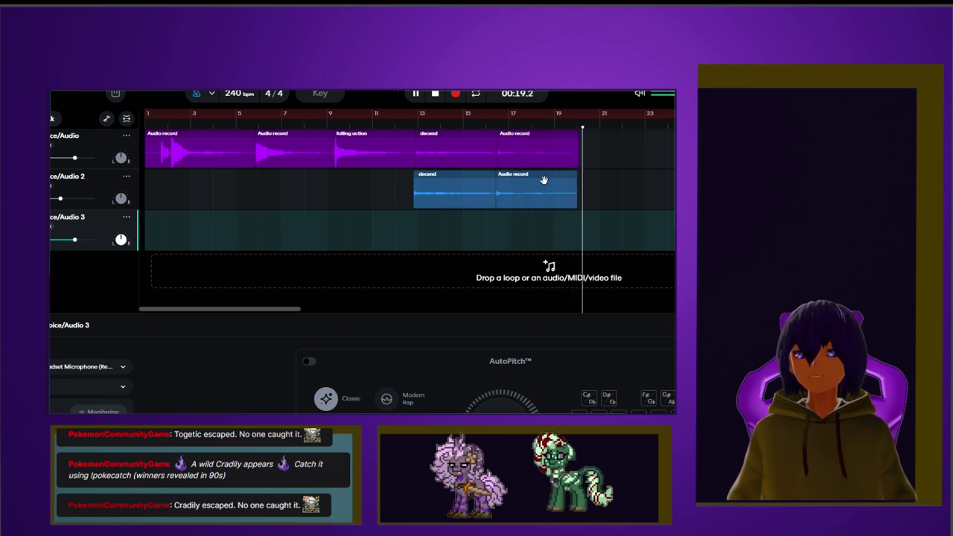
key("space")
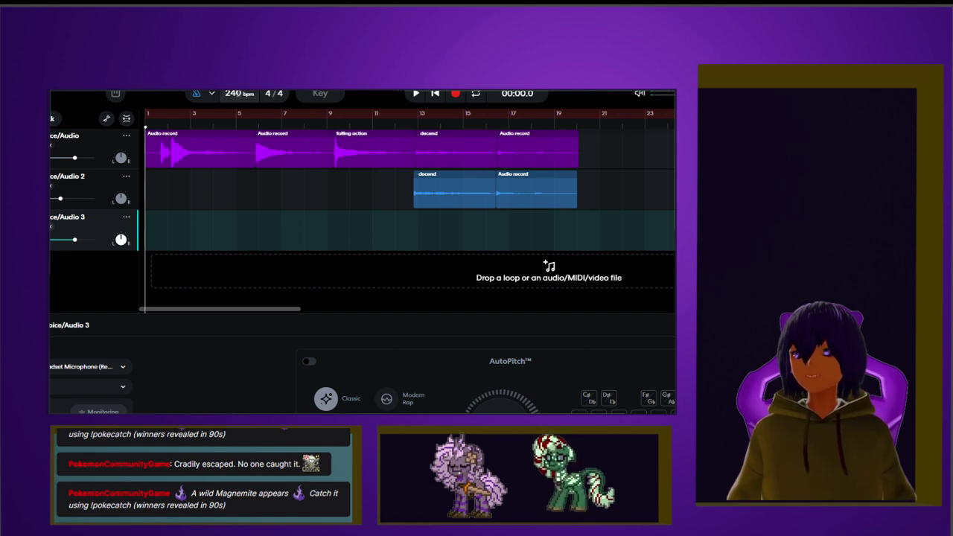
Step: Set the project tempo to 140 BPM without adjusting the existing audio regions, and mute the first two tracks
left_click_drag(236, 103, 245, 258)
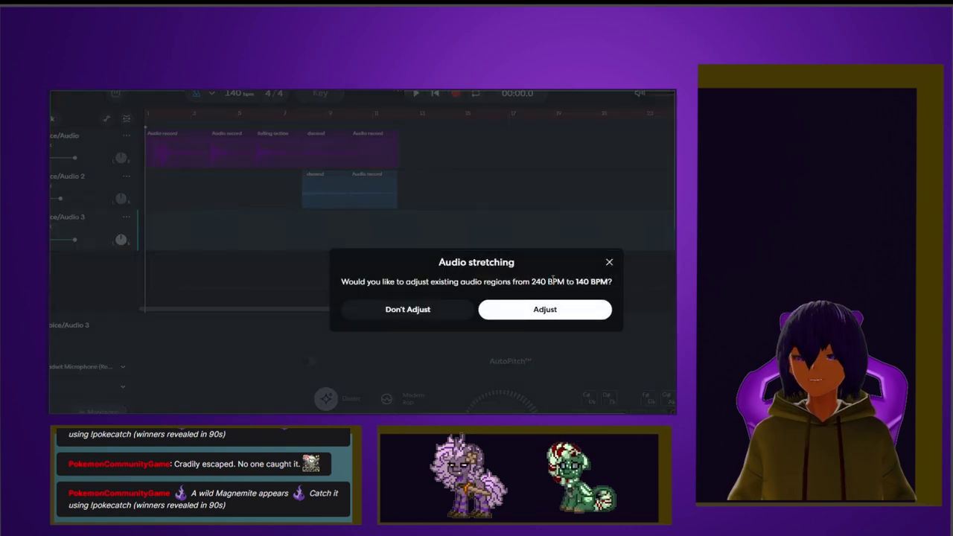
left_click(447, 312)
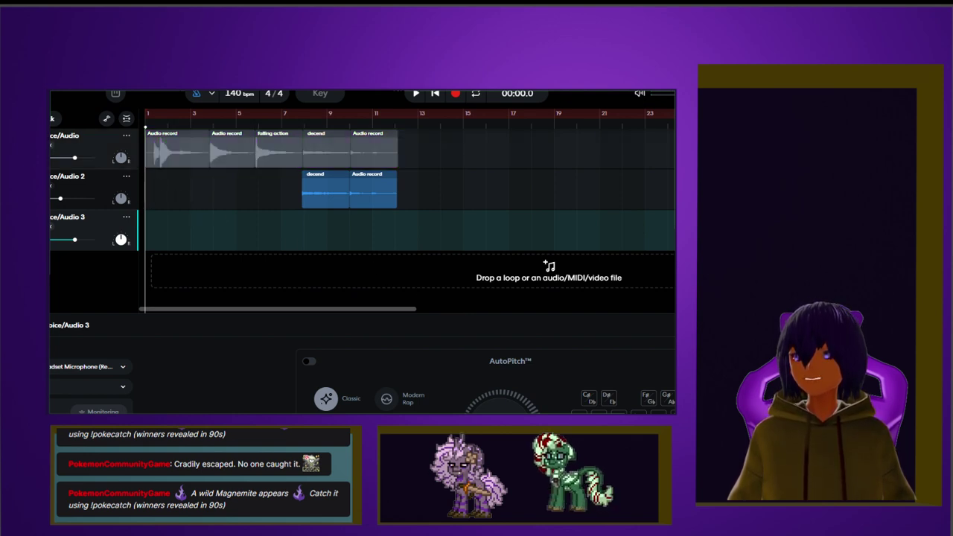
Step: Record a take of about 51 seconds on the third track from the start, and play it back
left_click(455, 95)
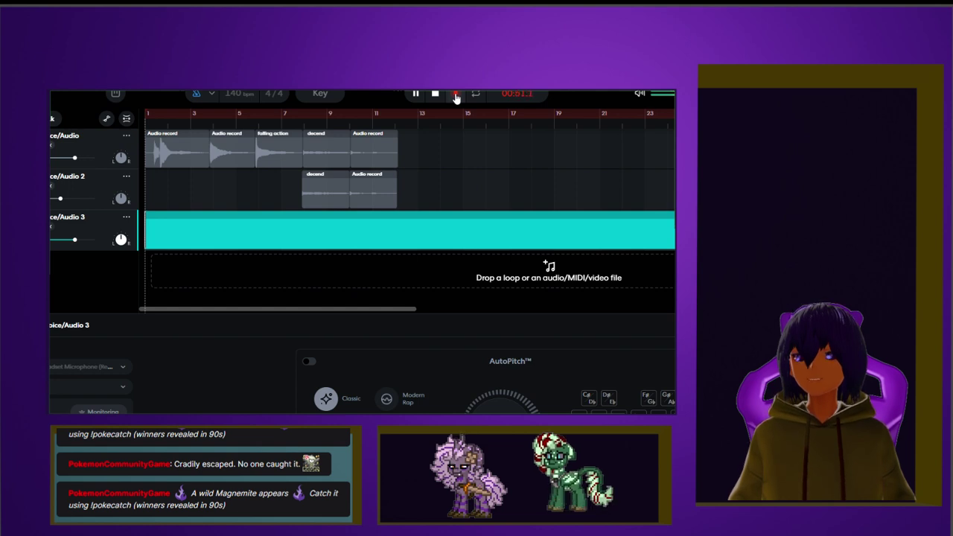
left_click(457, 95)
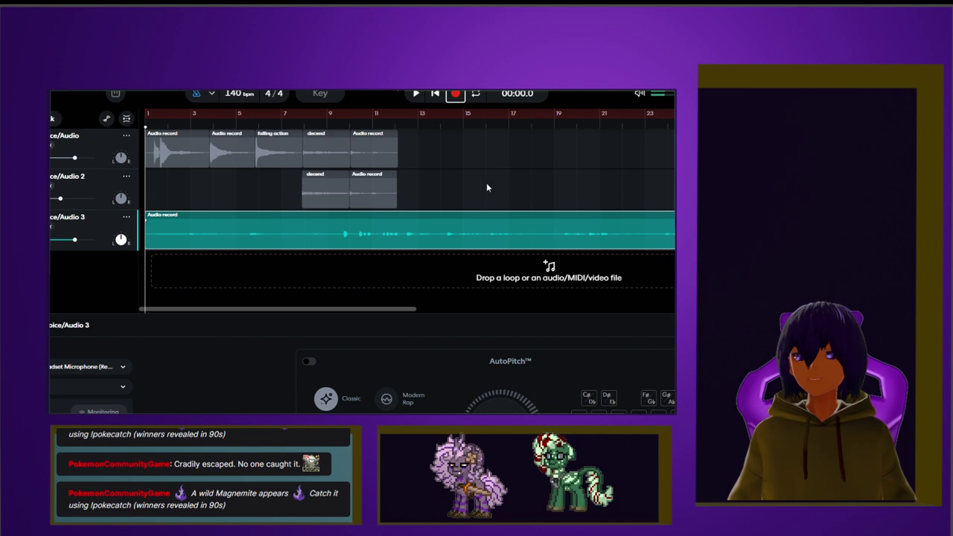
key("Return")
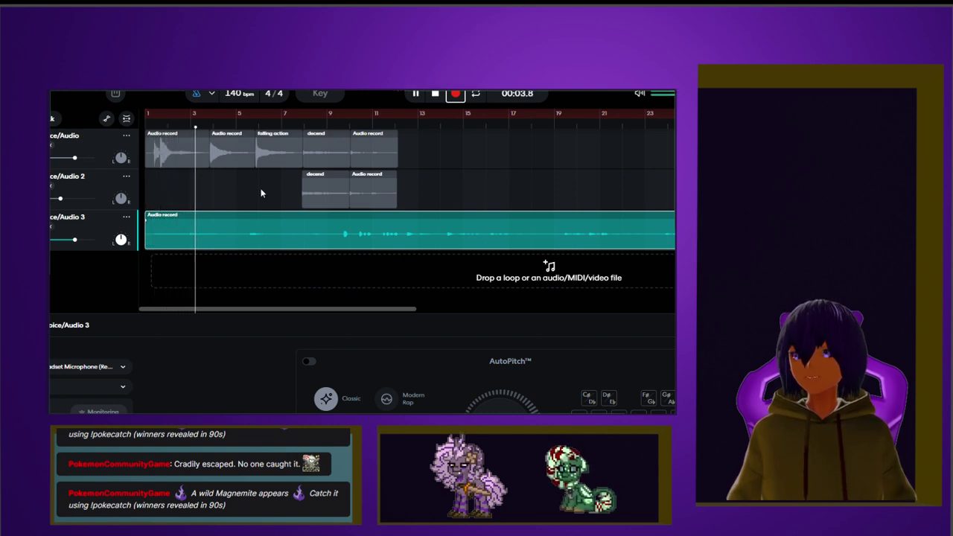
Step: Record a new take on the third track from 00:04.8, and delete the leftover region in front of it
left_click(456, 95)
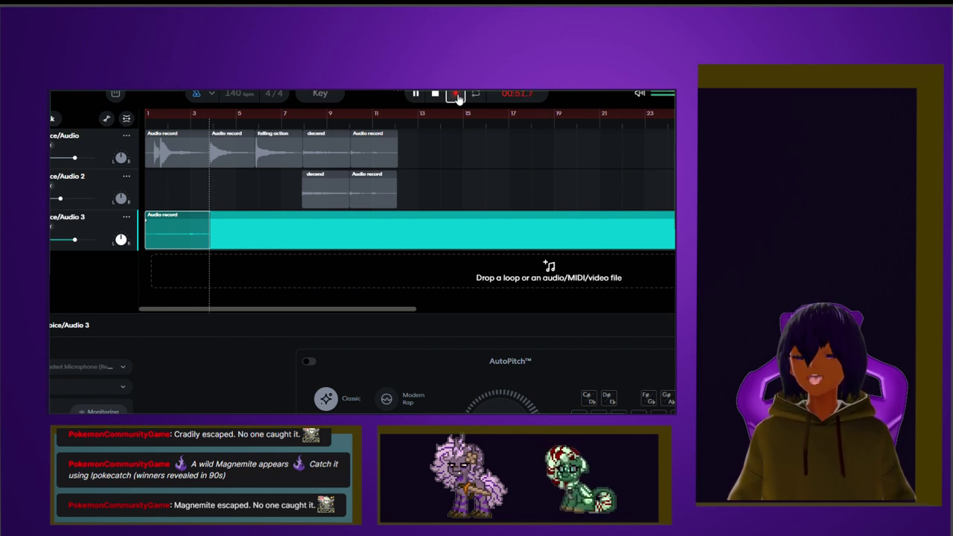
left_click(457, 95)
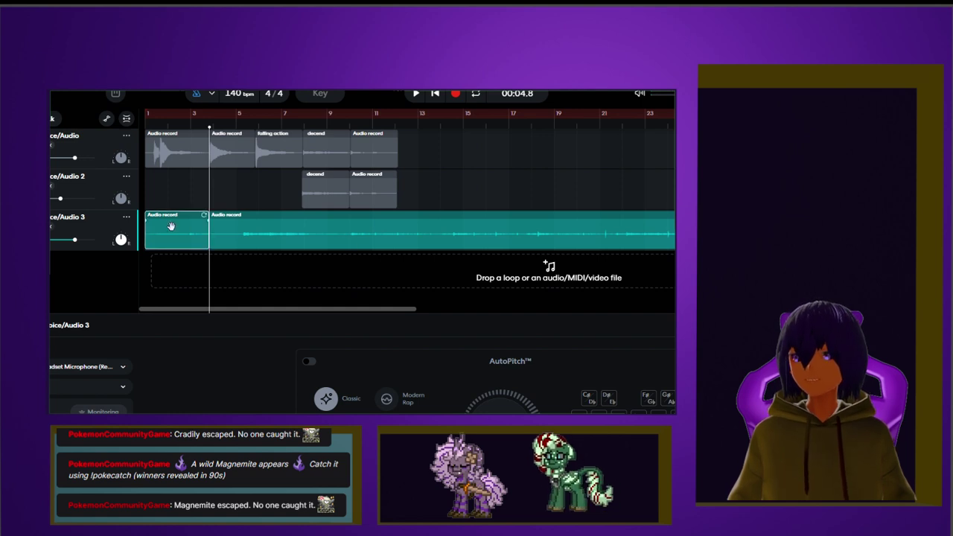
key("Delete")
Step: Play back the new take on the third track, open its region in the editor, and raise its level
key("space")
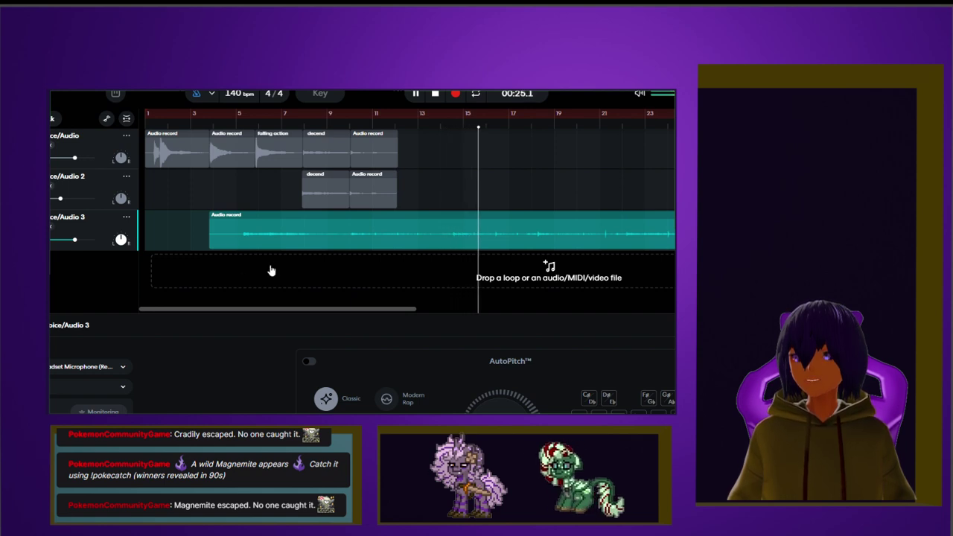
double_click(270, 231)
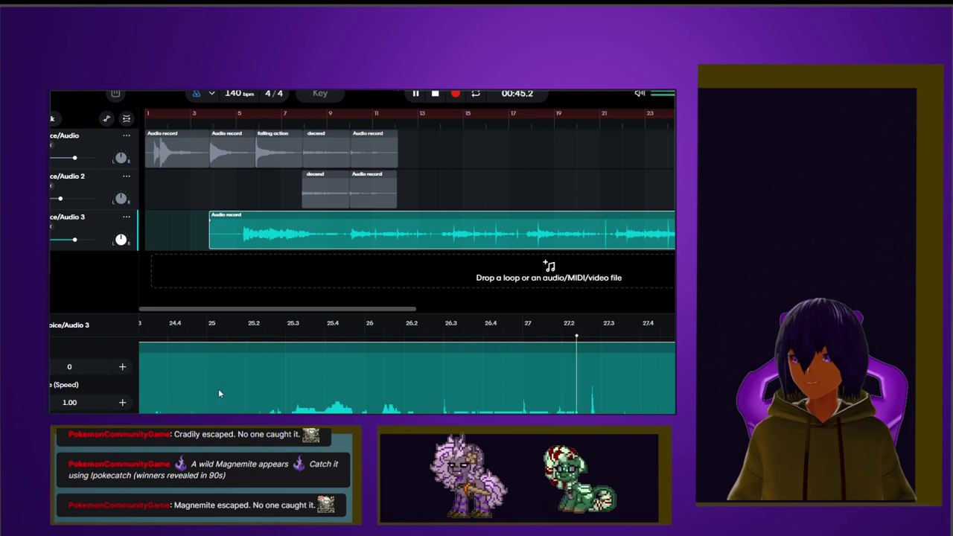
key("space")
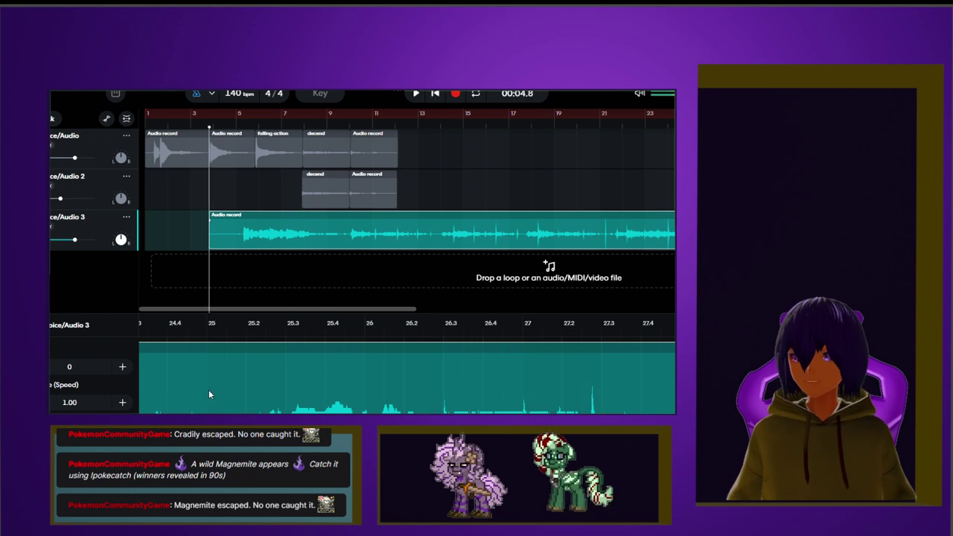
Step: Record a new take on the third track from 00:04.8 to about 00:48, and play it back
left_click(455, 94)
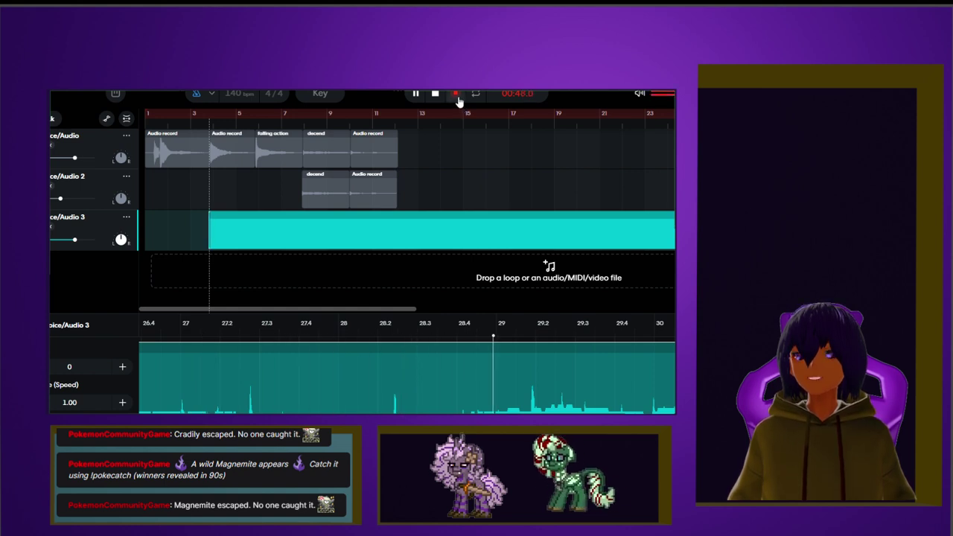
left_click(455, 94)
key("space")
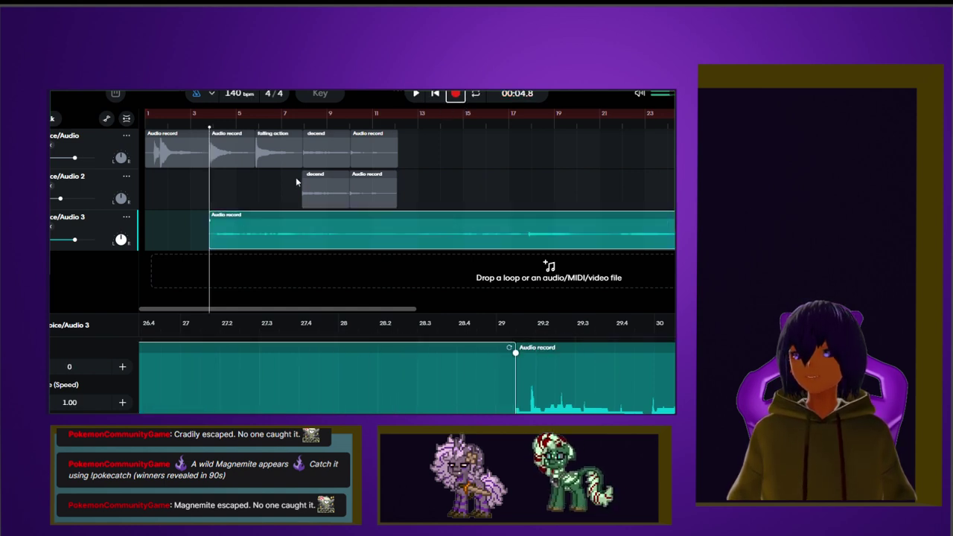
key("space")
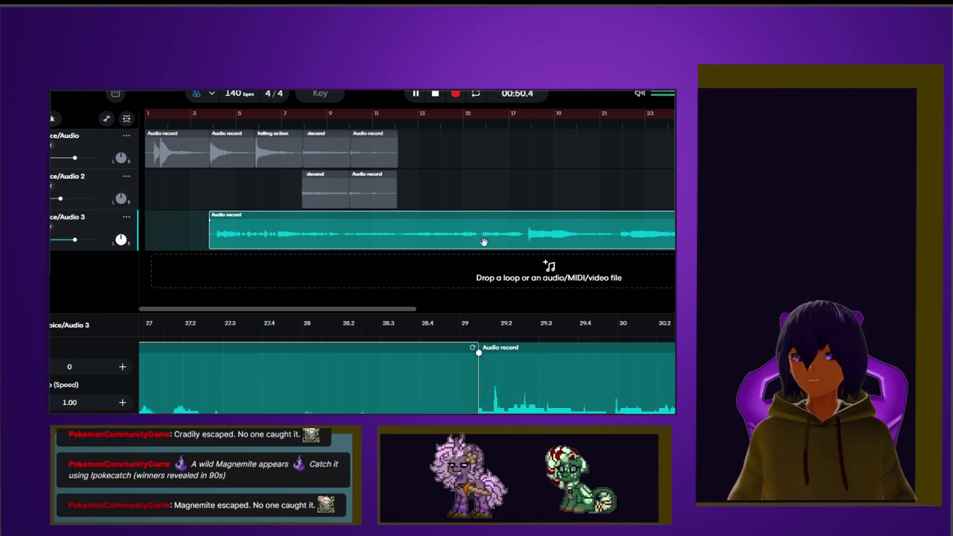
key("space")
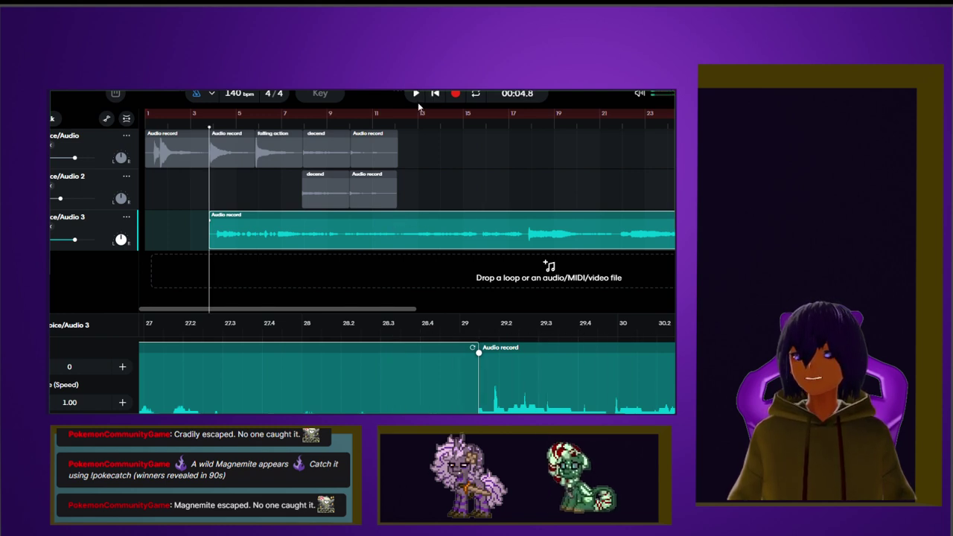
Step: Add a fourth voice/audio track and record a take of about 50 seconds on it from the start
left_click(54, 119)
left_click(71, 171)
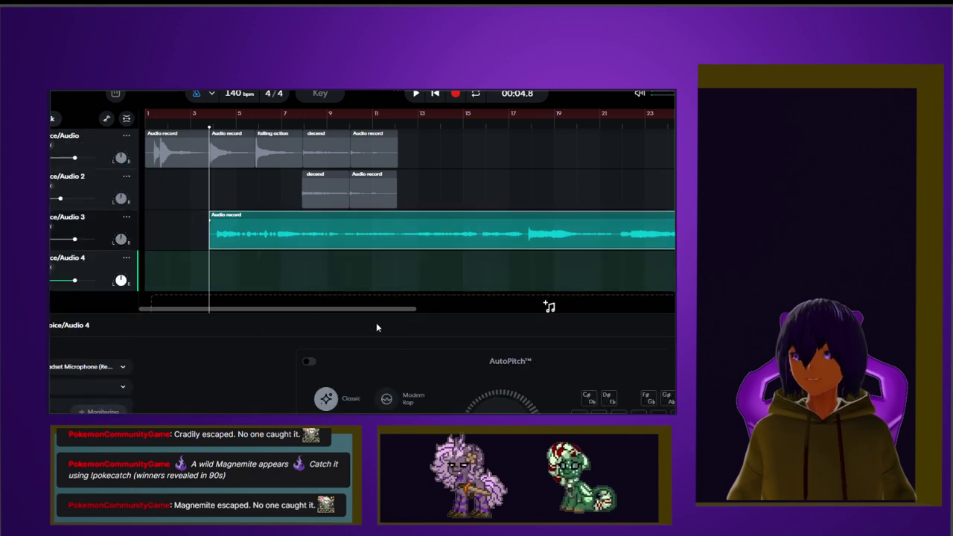
left_click(191, 113)
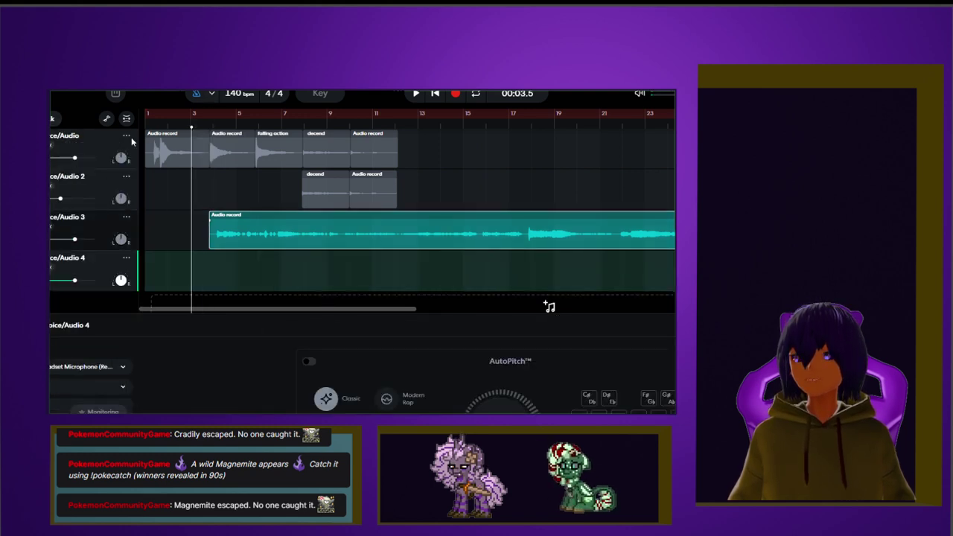
key("Home")
left_click(428, 236)
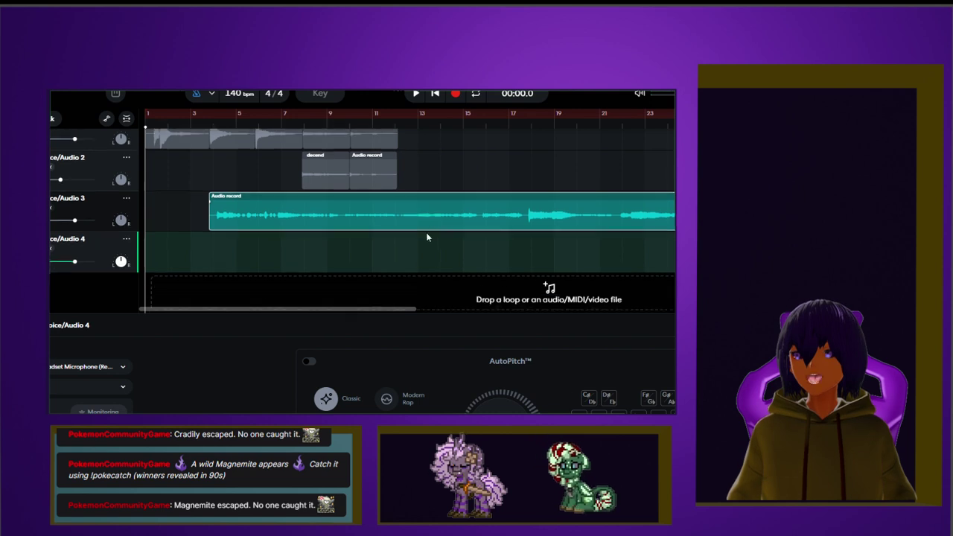
left_click(456, 95)
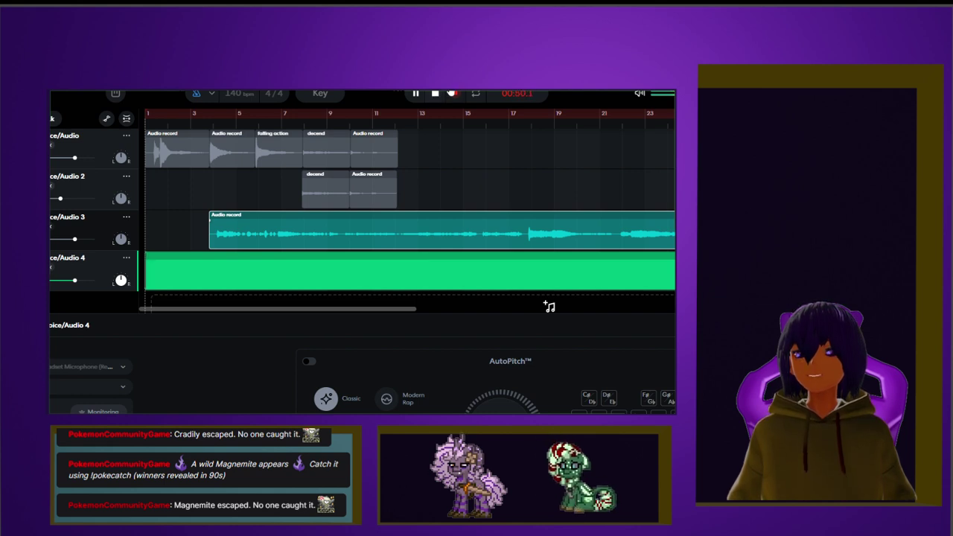
left_click(453, 94)
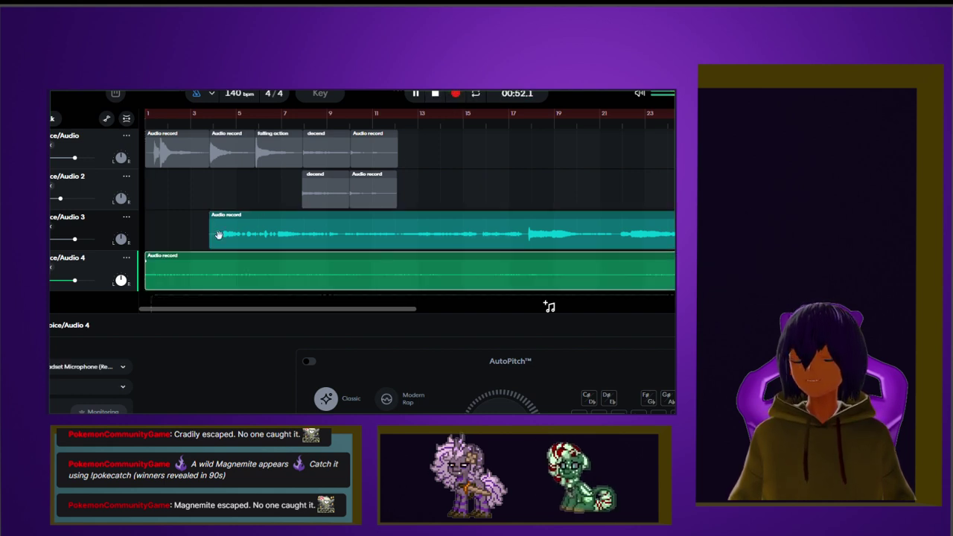
Step: Play back the fourth track's take with the third track muted, and open its region in the editor with its level raised
key("space")
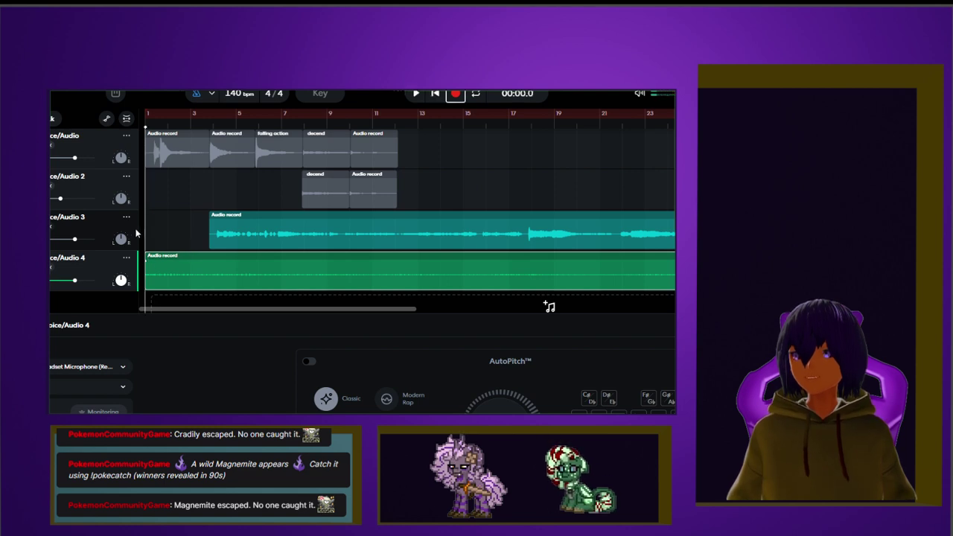
key("space")
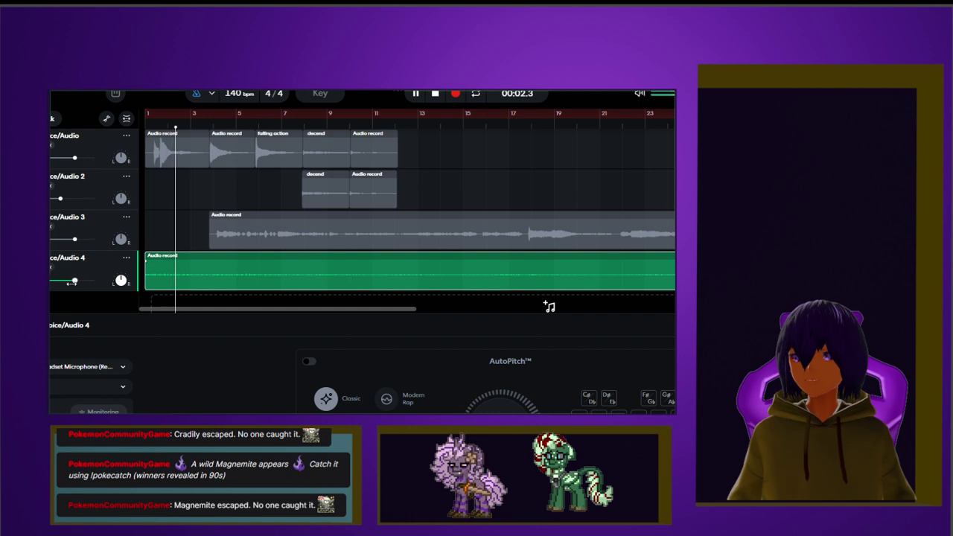
left_click_drag(75, 280, 75, 281)
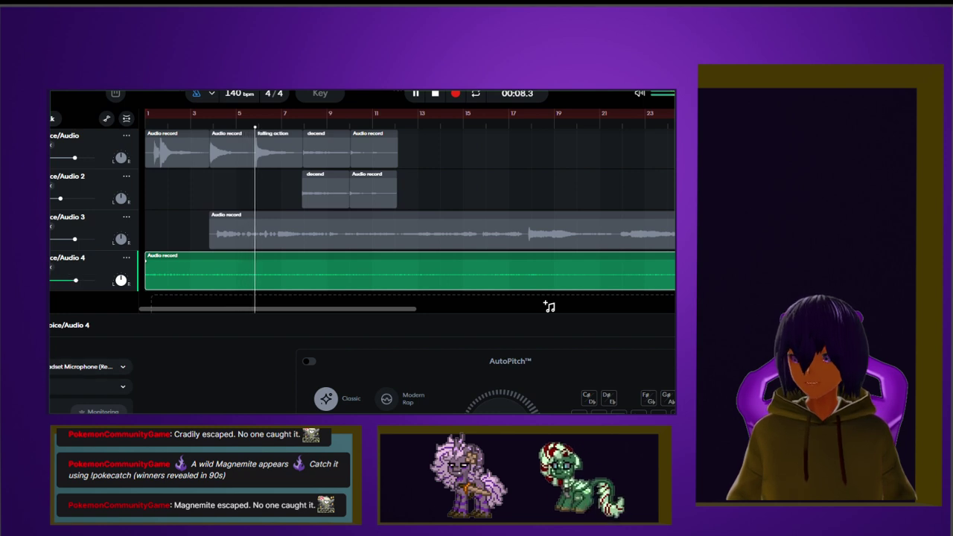
left_click(548, 306)
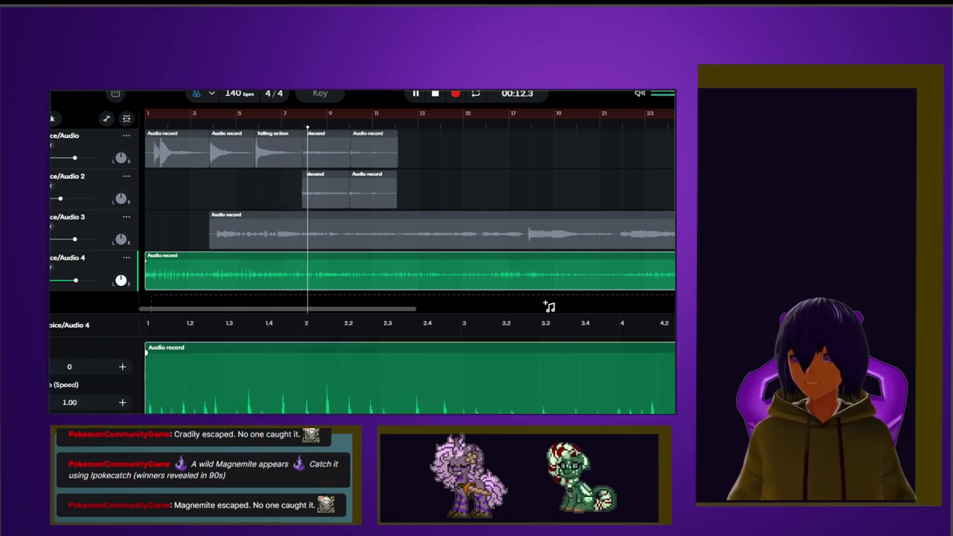
Step: Lower the pitch of the fourth track's region to -10 while it plays back
key("Down")
key("Down")
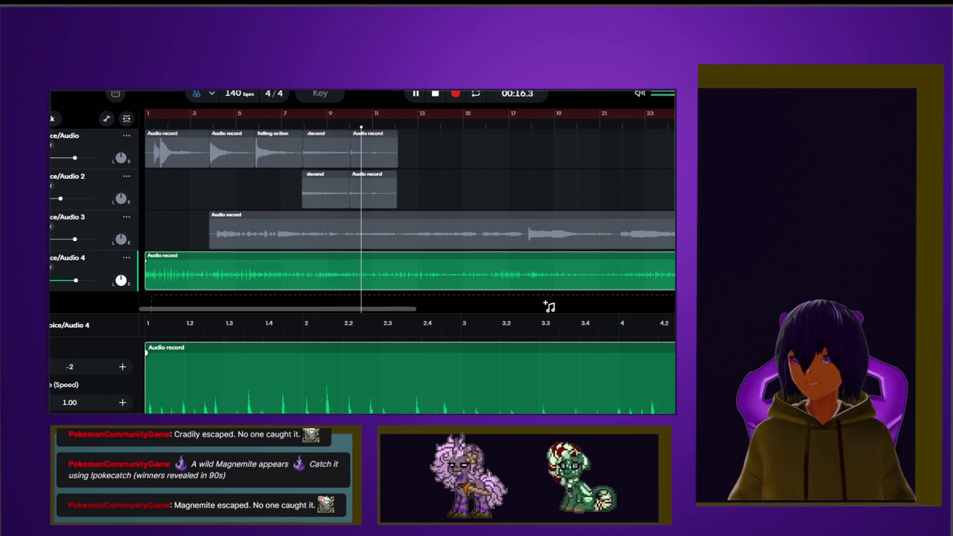
key("Down")
key("Down")
key("Down")
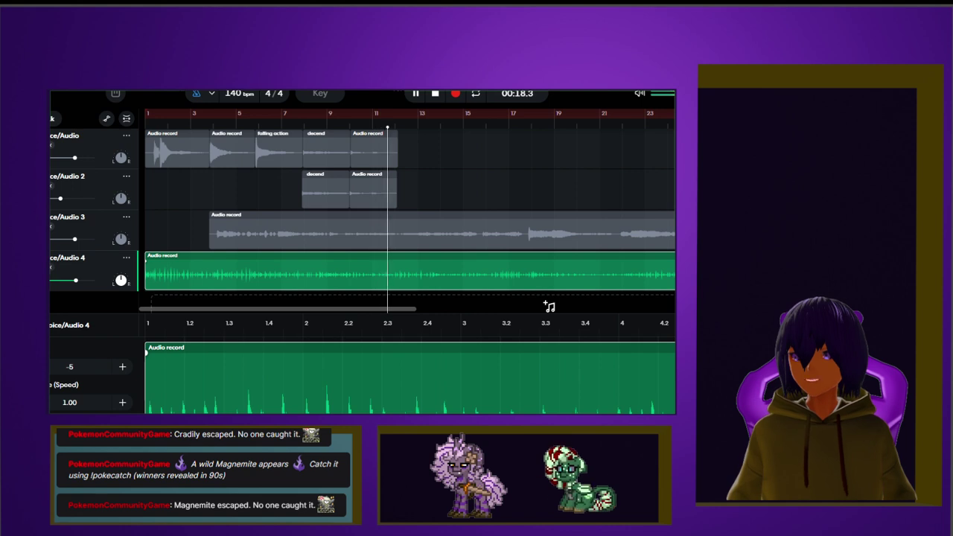
key("Down")
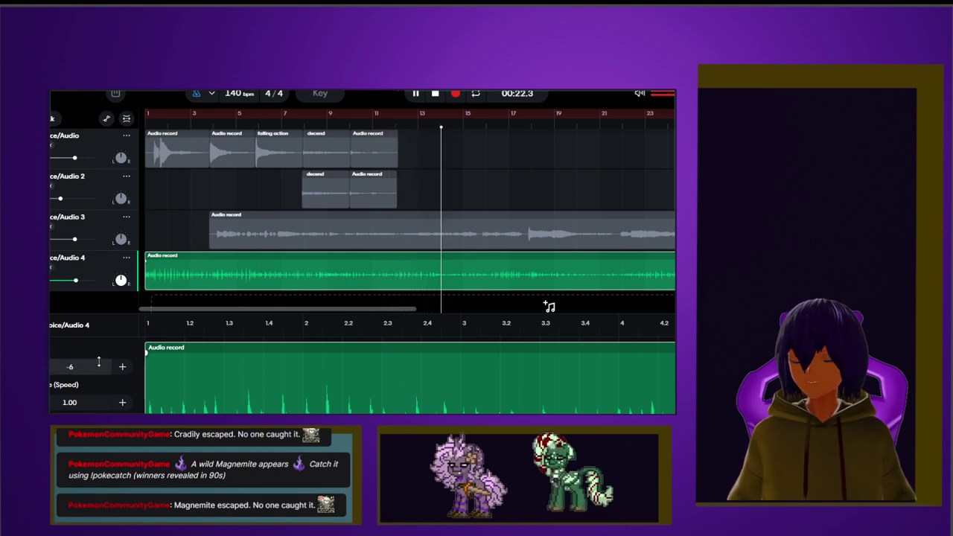
key("Down")
key("Down")
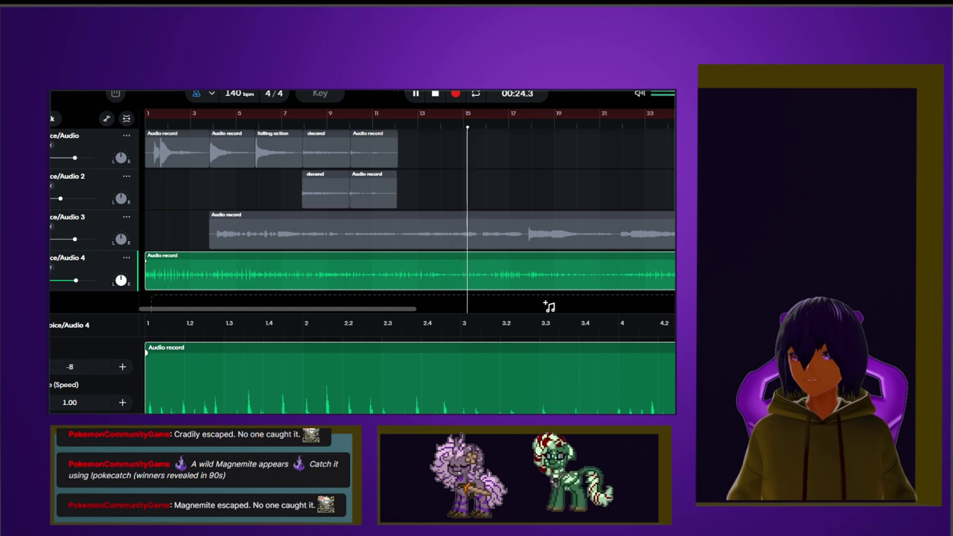
key("Down")
key("Down")
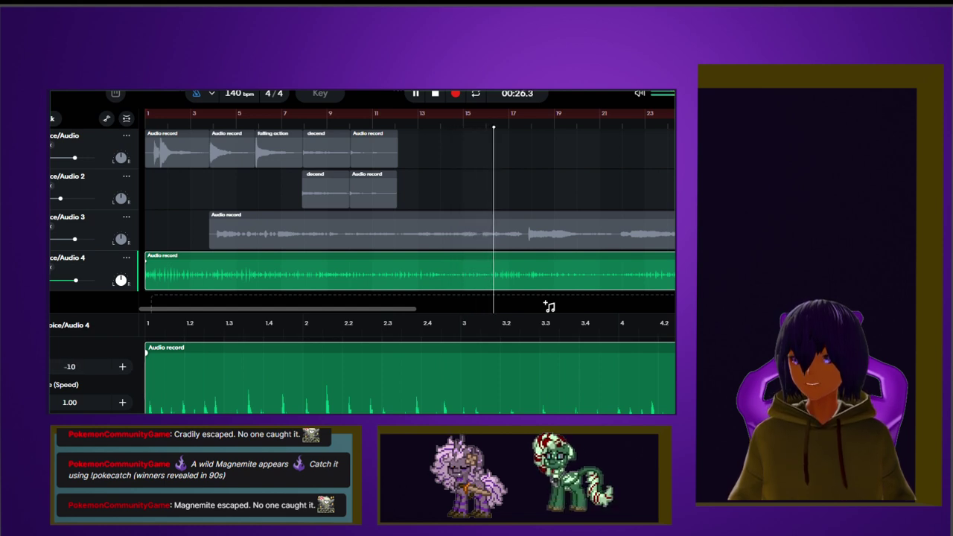